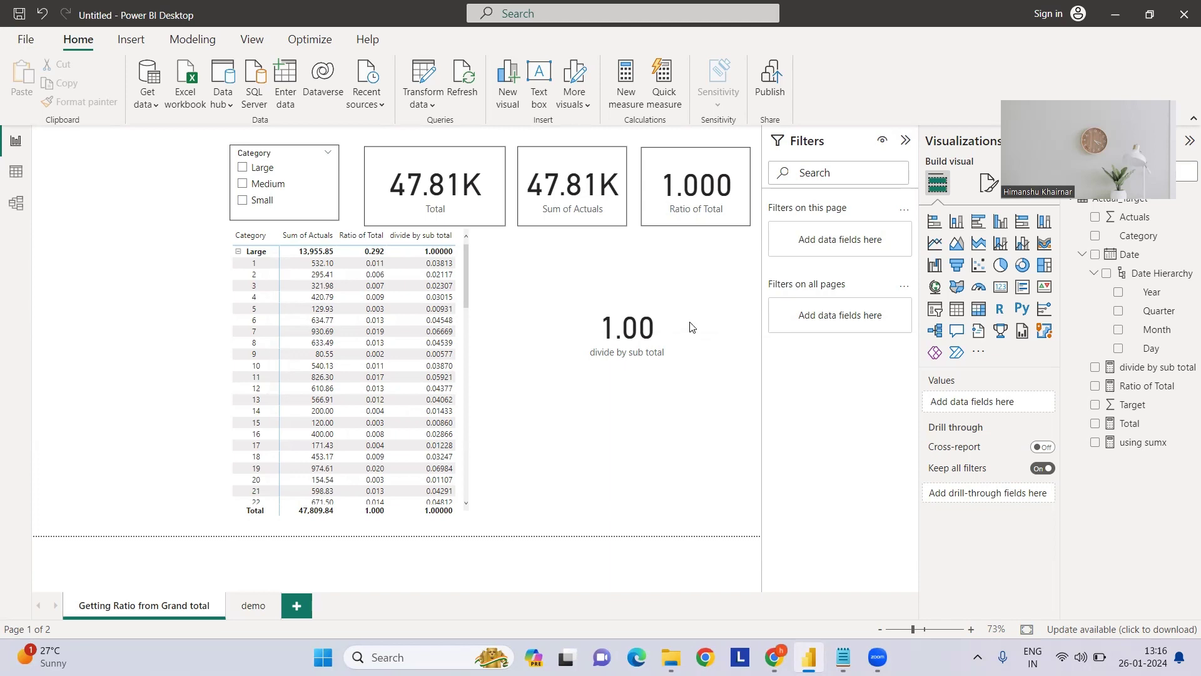
# - Inspect the Actuals, Category and Date columns in the table's raw data view
pyautogui.click(17, 171)
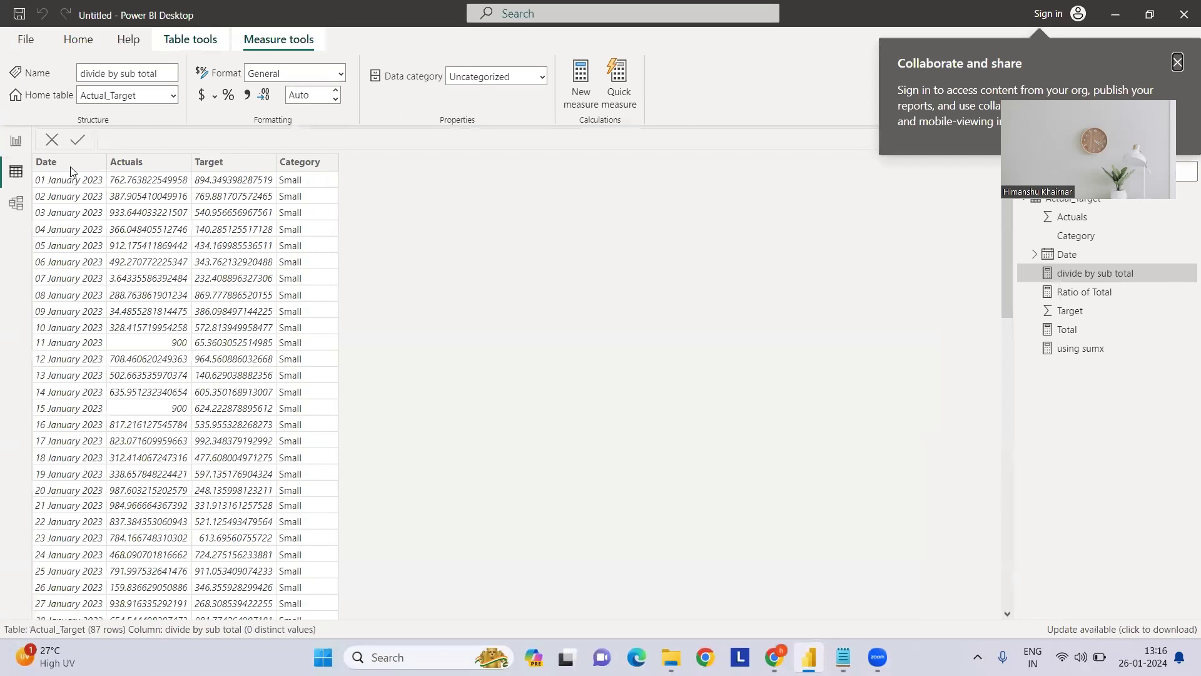
pyautogui.click(141, 164)
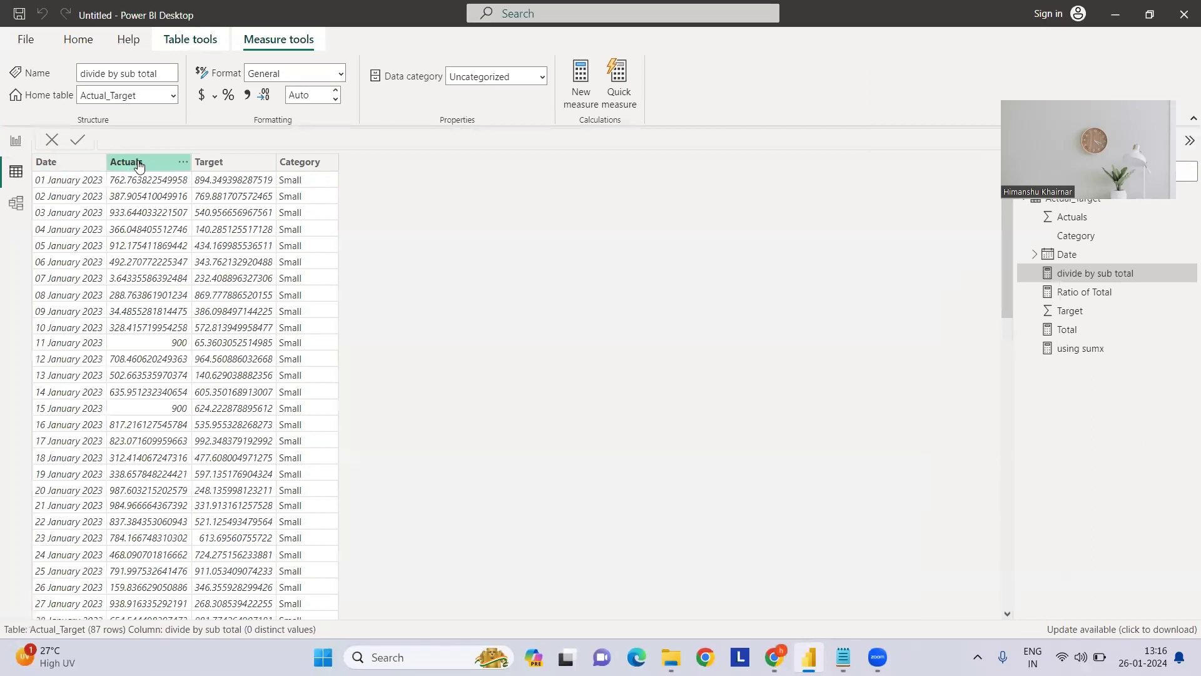
pyautogui.click(295, 164)
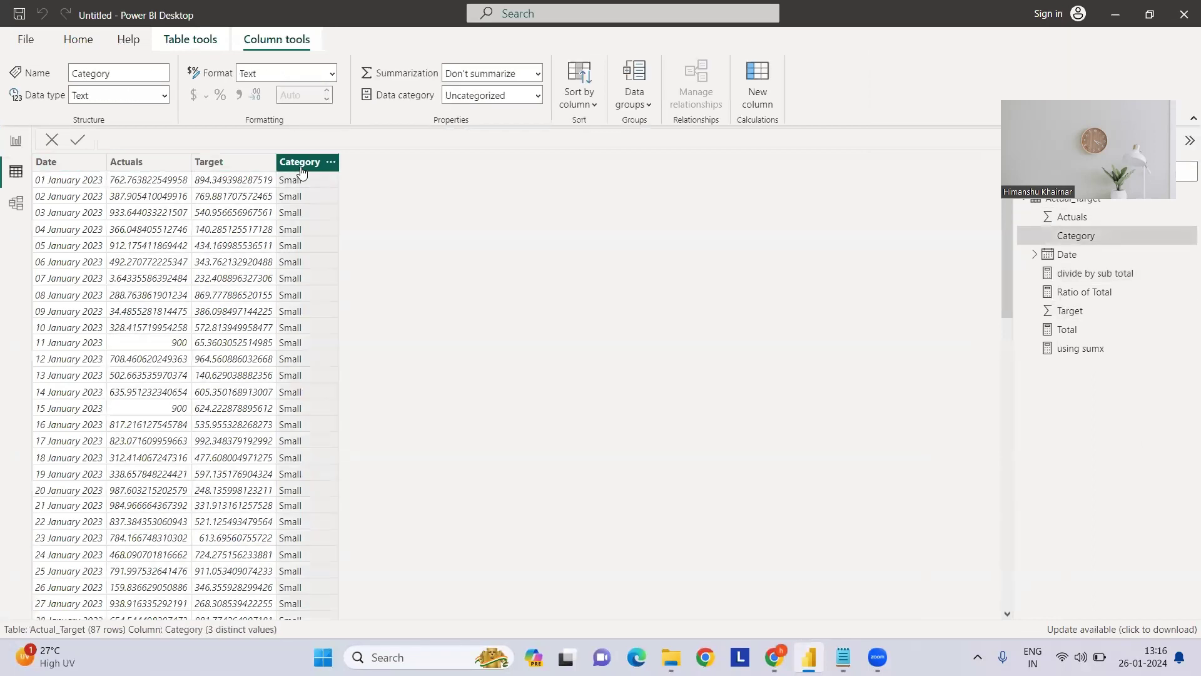
pyautogui.click(83, 180)
pyautogui.scroll(-5, 100, 279)
pyautogui.scroll(5, 91, 282)
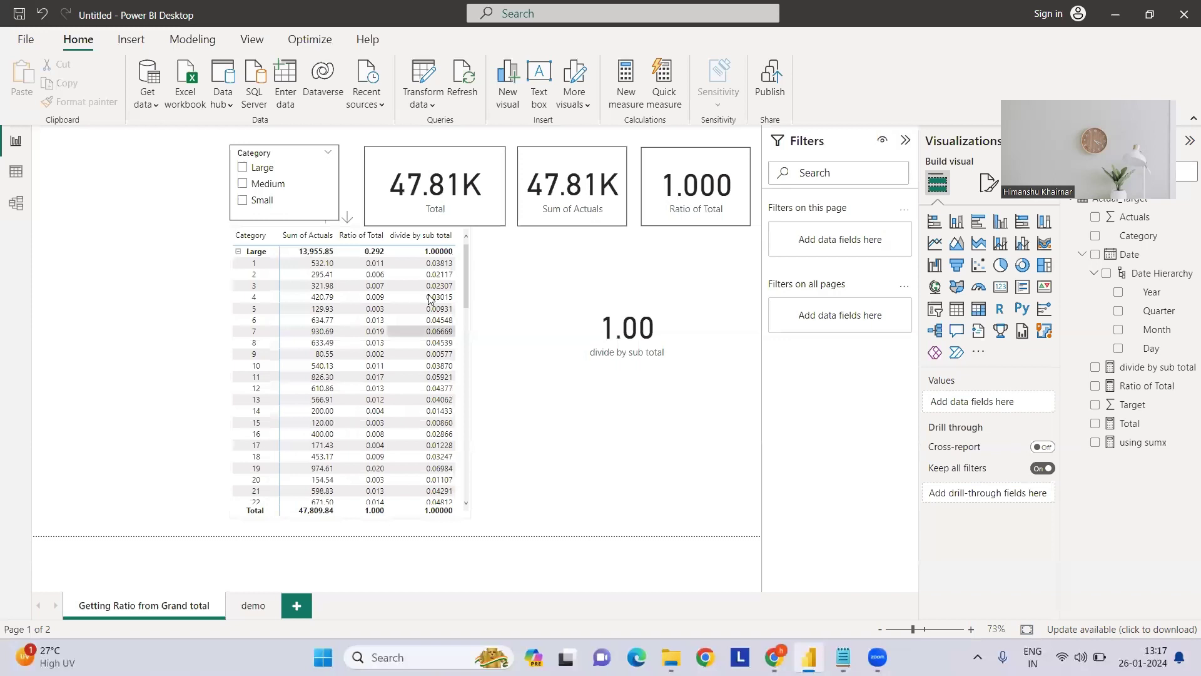
# - Filter the report to Large, check the Total card, and glance at the demo page
pyautogui.click(242, 167)
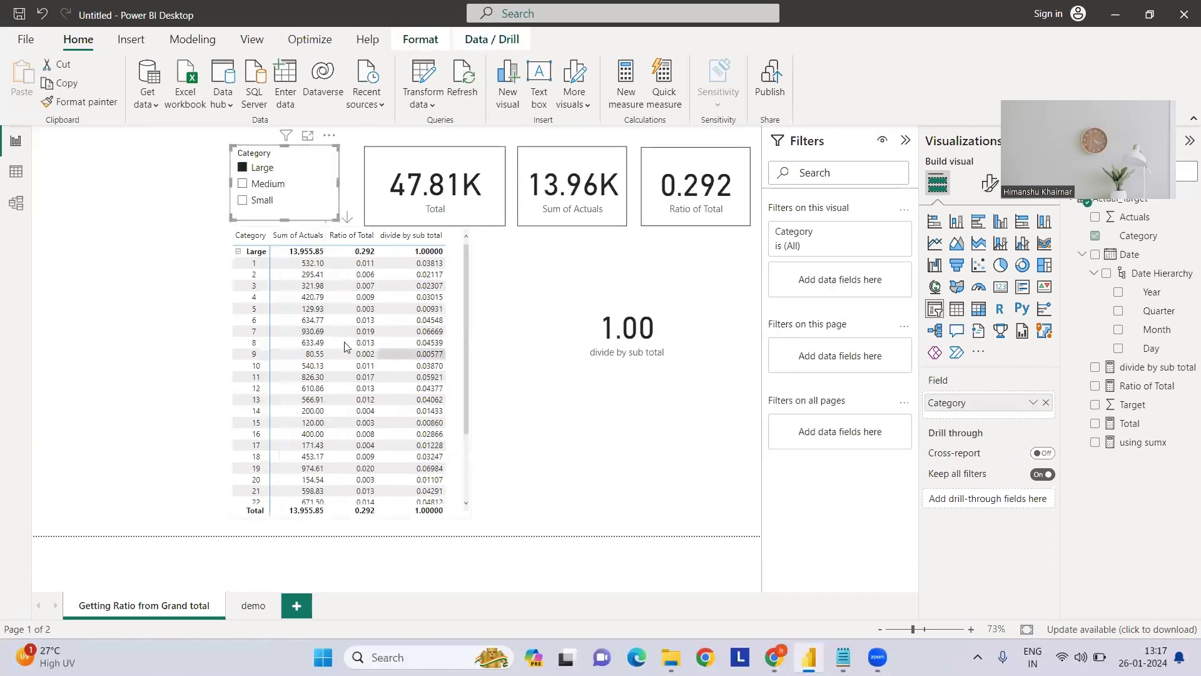
pyautogui.click(448, 213)
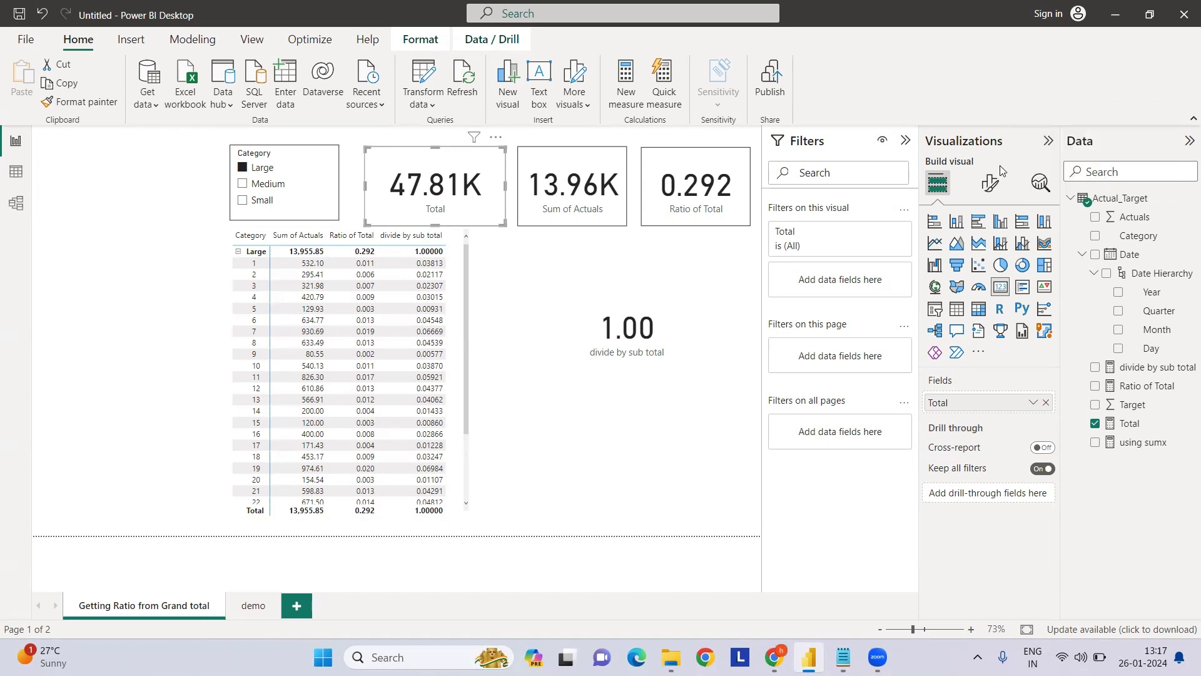
pyautogui.click(563, 274)
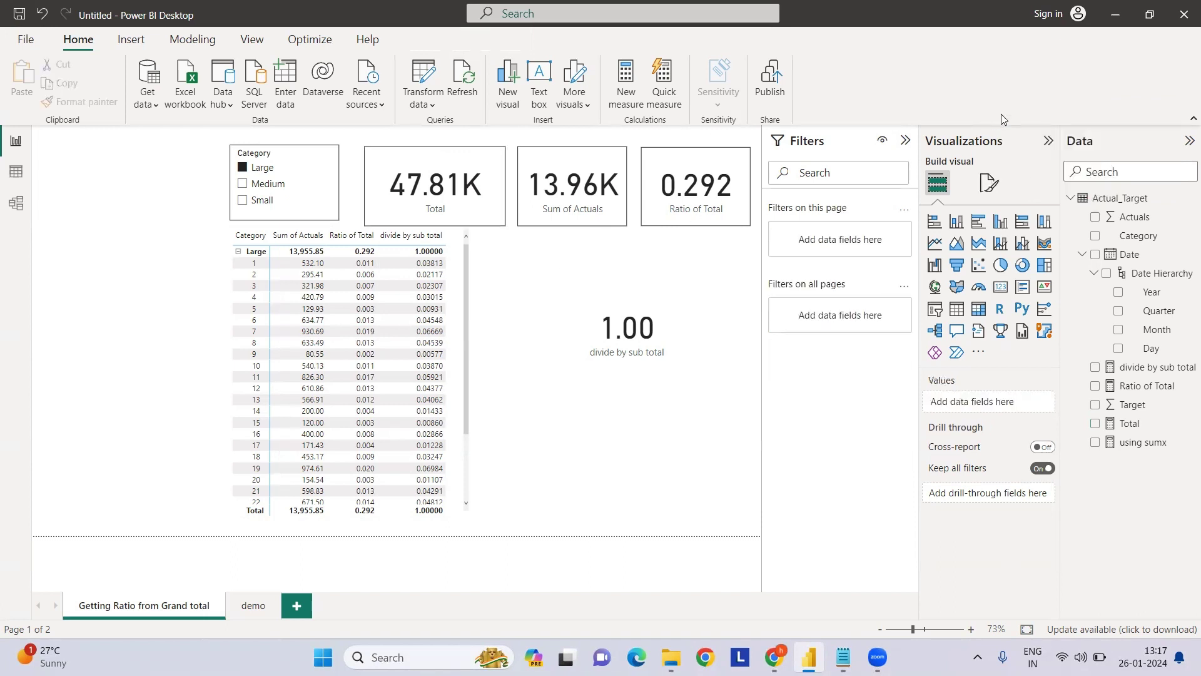
pyautogui.click(254, 605)
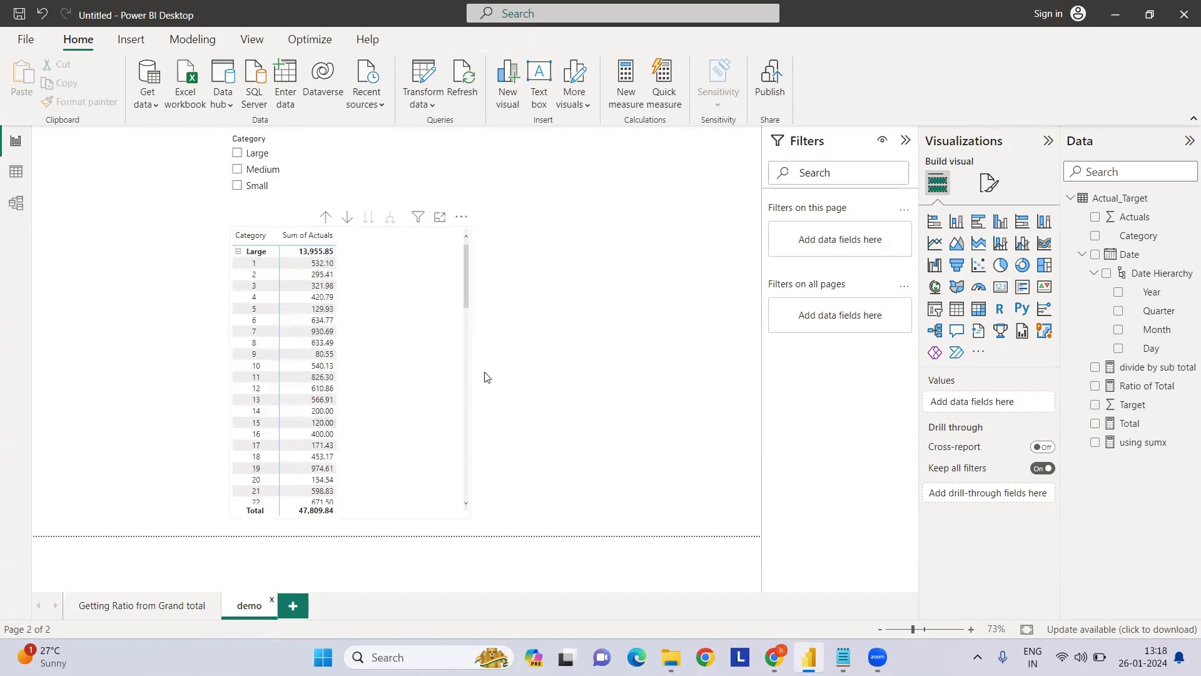
pyautogui.click(107, 607)
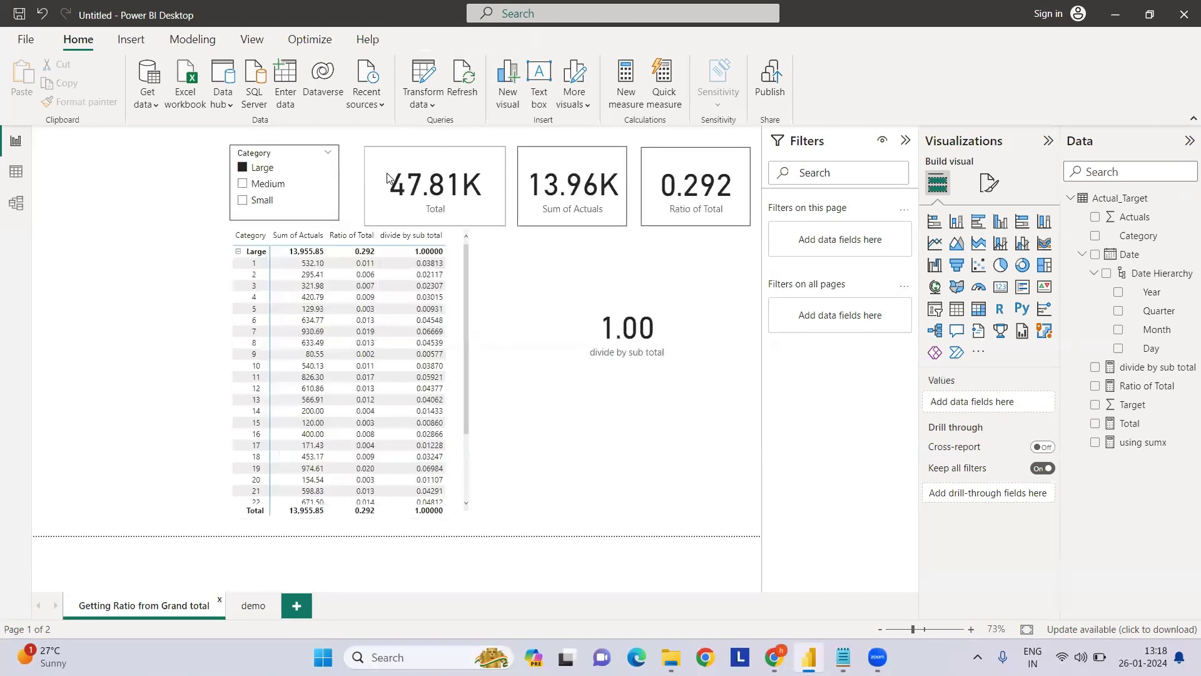
# - Compare the Total card under Medium and Small, return to Large, and bring up the DAX notes
pyautogui.click(443, 161)
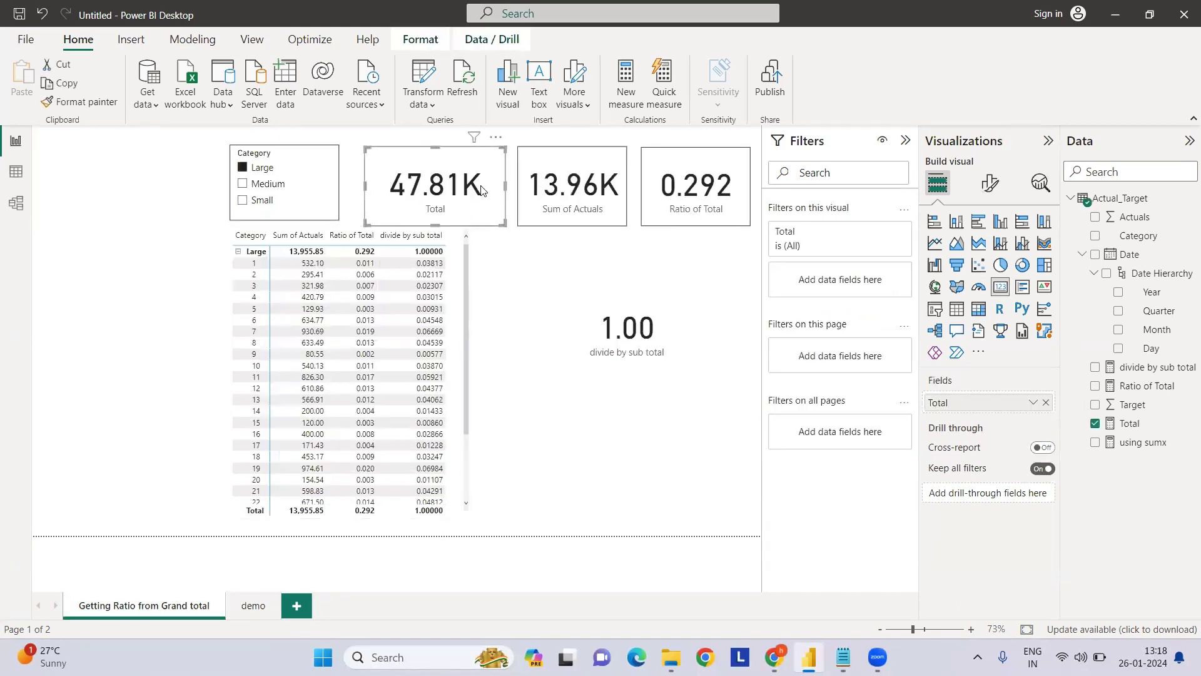
pyautogui.click(242, 184)
pyautogui.click(242, 201)
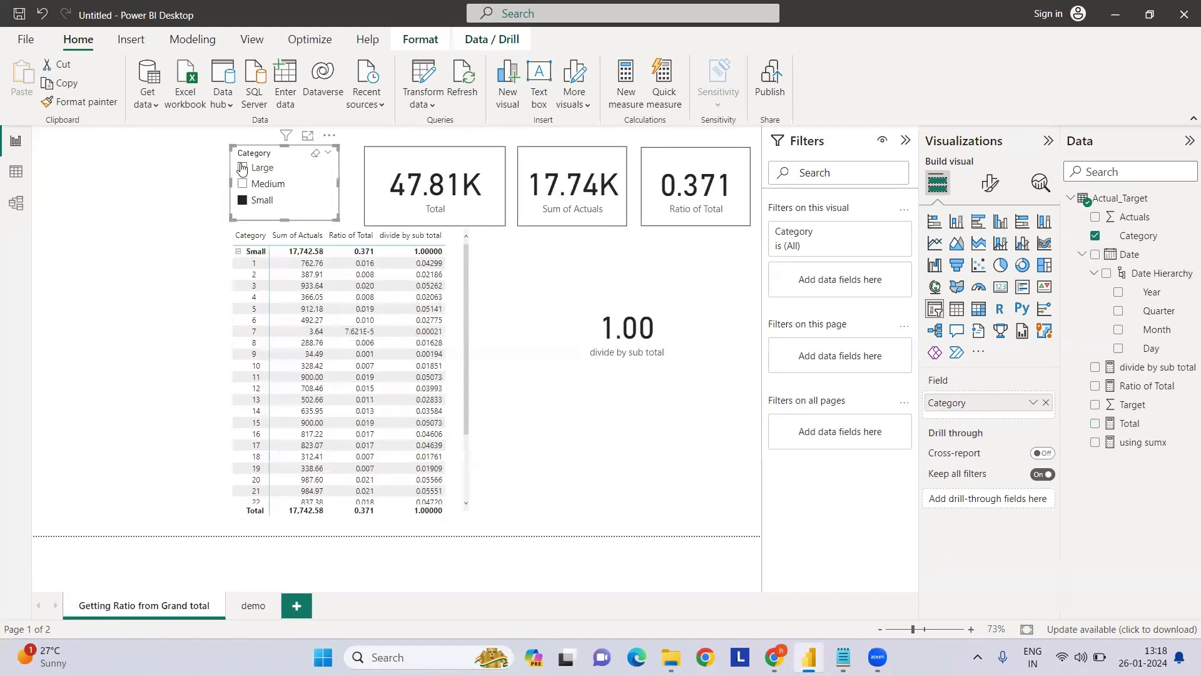
pyautogui.click(243, 168)
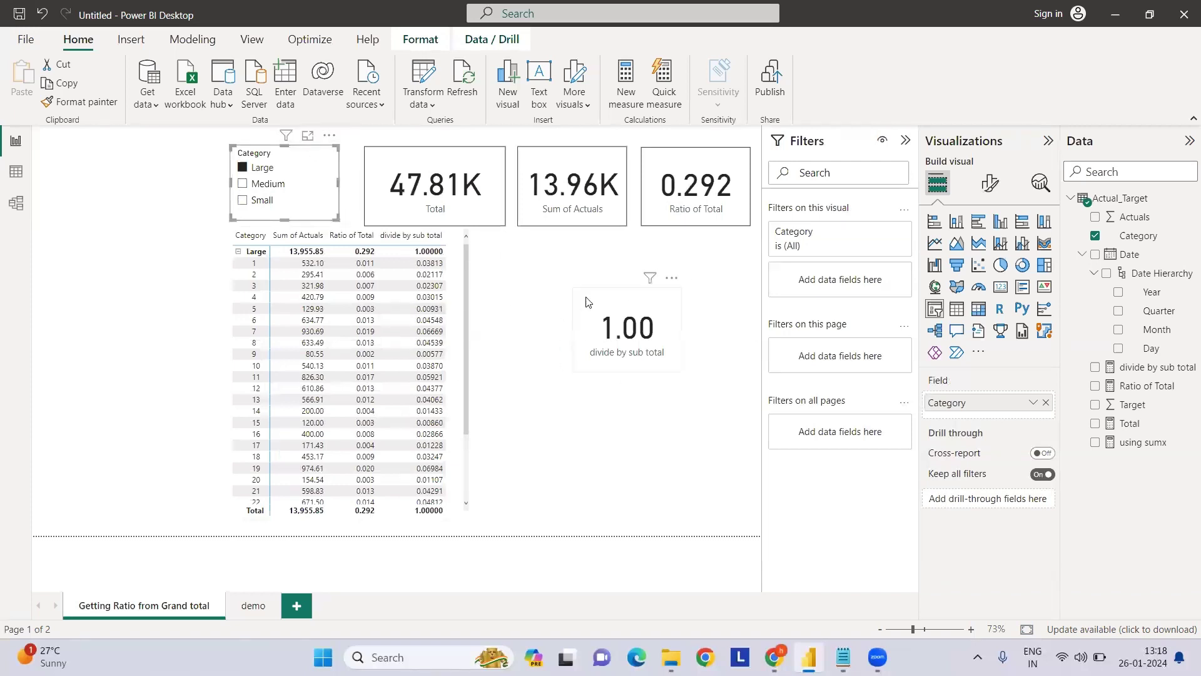
pyautogui.click(470, 174)
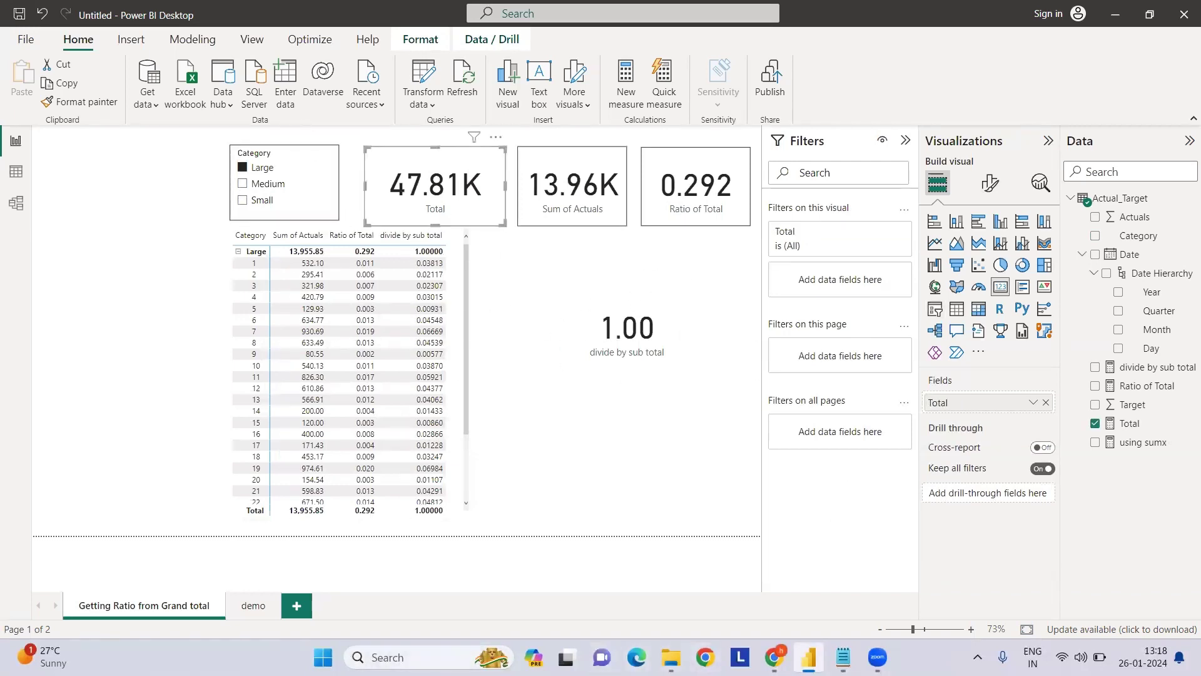
pyautogui.click(844, 657)
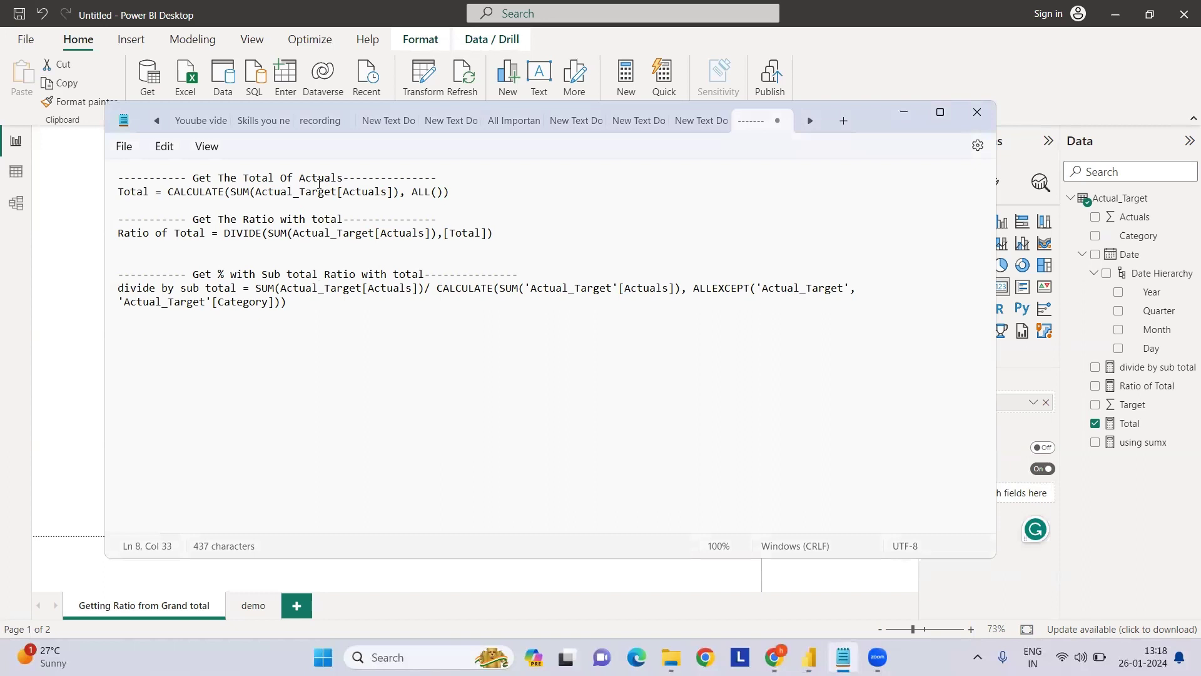
# - Highlight the SUM and ALL parts of the Total formula, then minimize Notepad
pyautogui.doubleClick(289, 178)
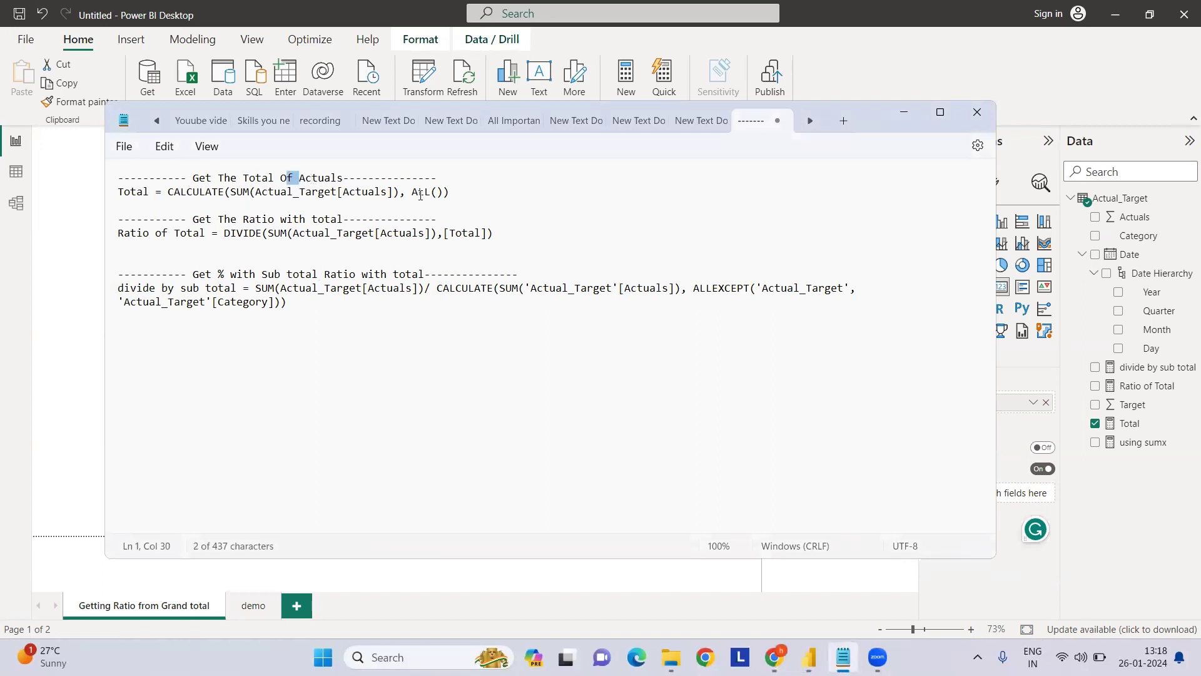
pyautogui.moveTo(399, 193); pyautogui.dragTo(239, 194)
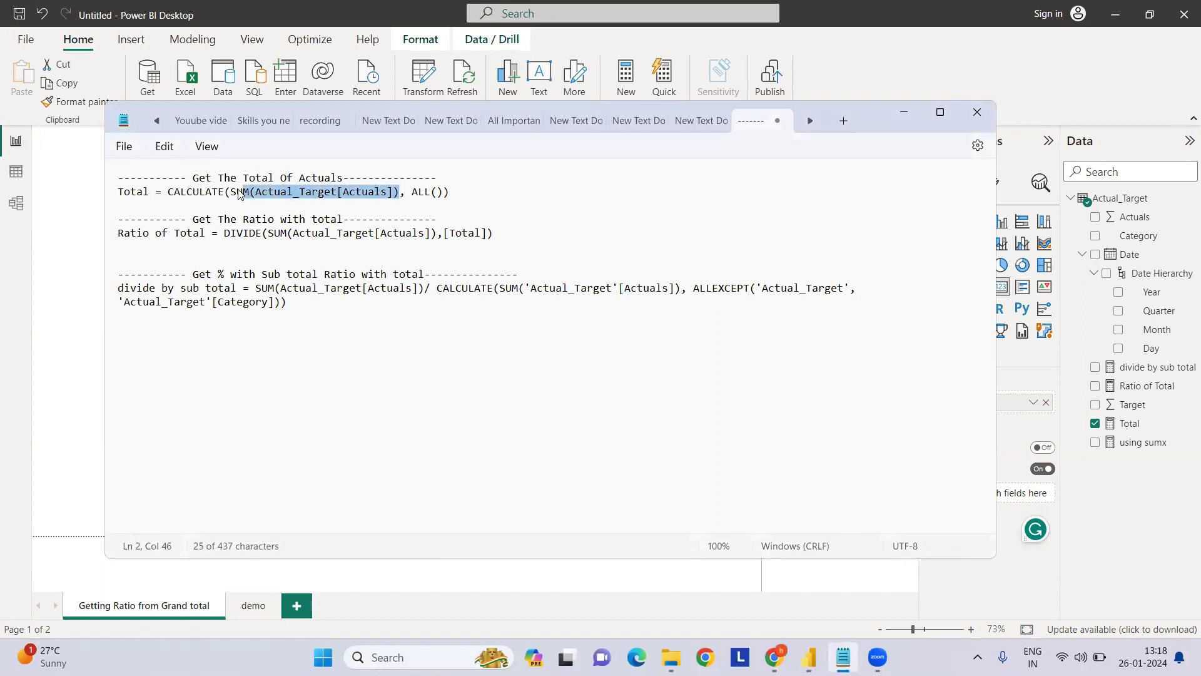
pyautogui.moveTo(407, 191); pyautogui.dragTo(121, 196)
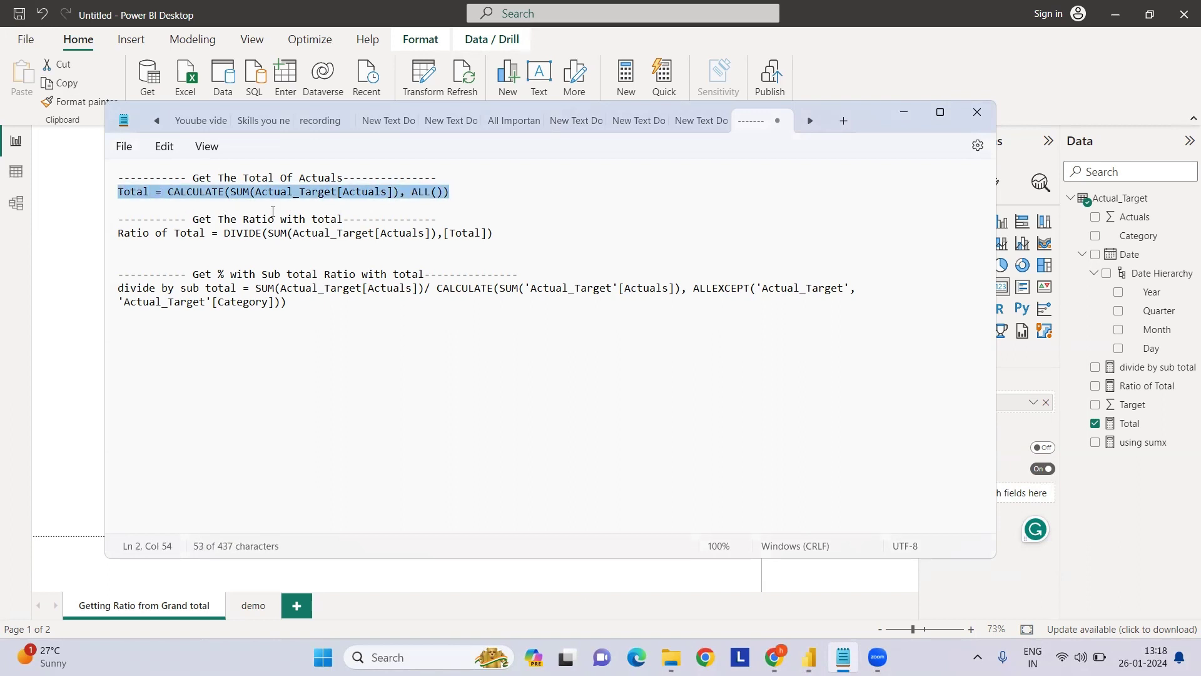
pyautogui.click(904, 117)
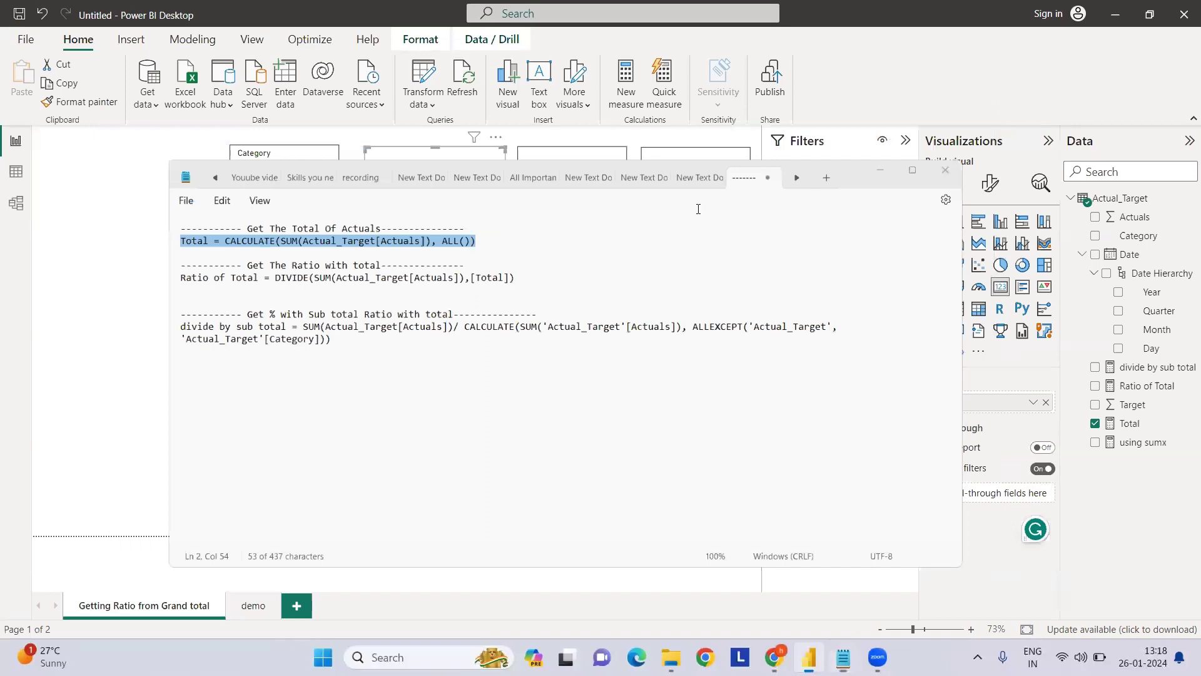
# - On the demo page, add a Card showing Total beside the slicer, widened to show 47.81K
pyautogui.click(253, 605)
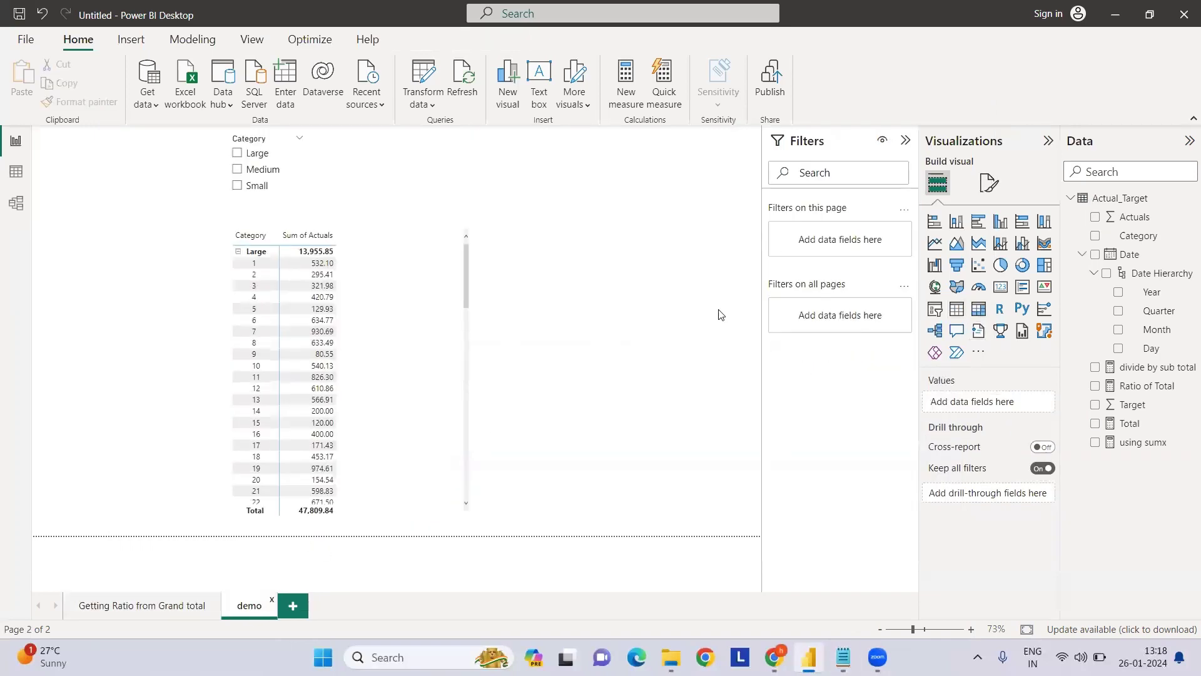
pyautogui.click(1000, 286)
pyautogui.moveTo(107, 159); pyautogui.dragTo(389, 162)
pyautogui.click(1109, 432)
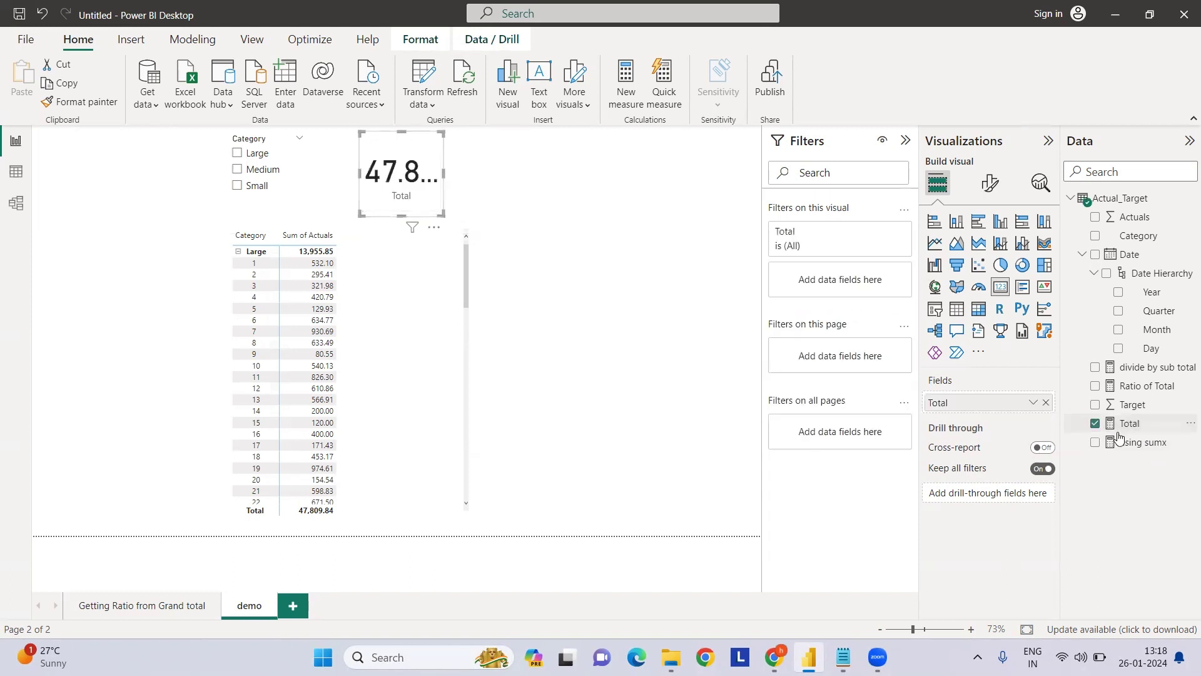
pyautogui.click(461, 174)
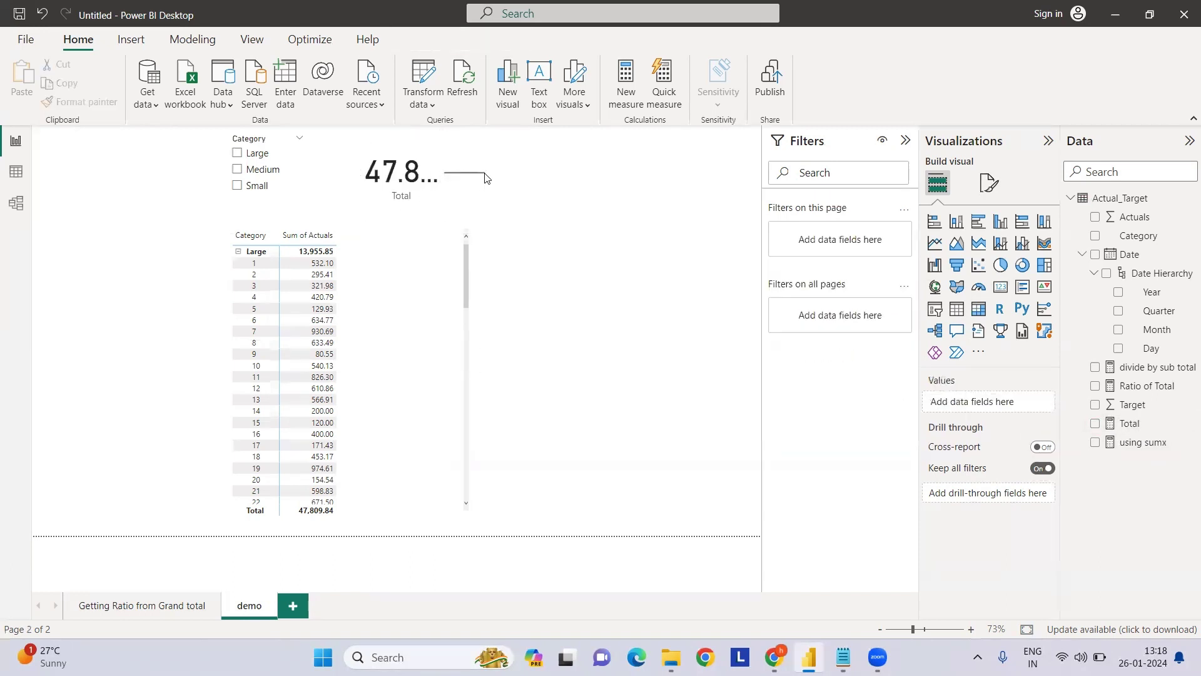
pyautogui.click(438, 175)
pyautogui.moveTo(445, 173); pyautogui.dragTo(490, 179)
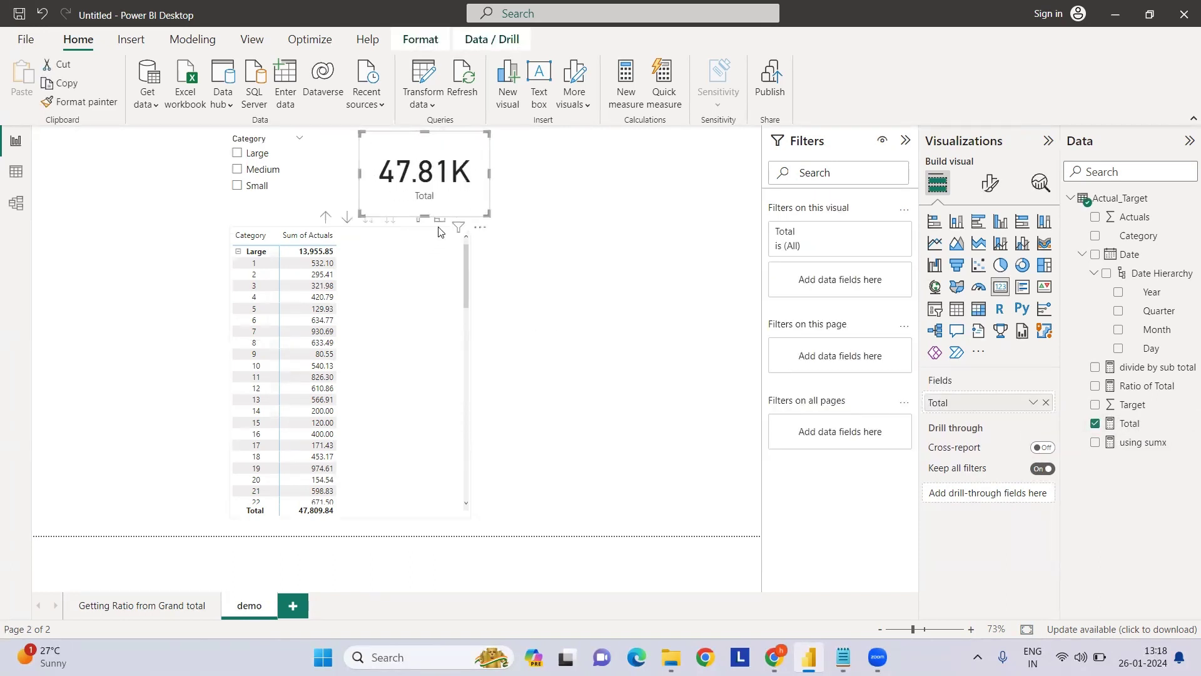
# - Test the Total card by filtering to Large, then Small, then clearing the category filter
pyautogui.click(448, 206)
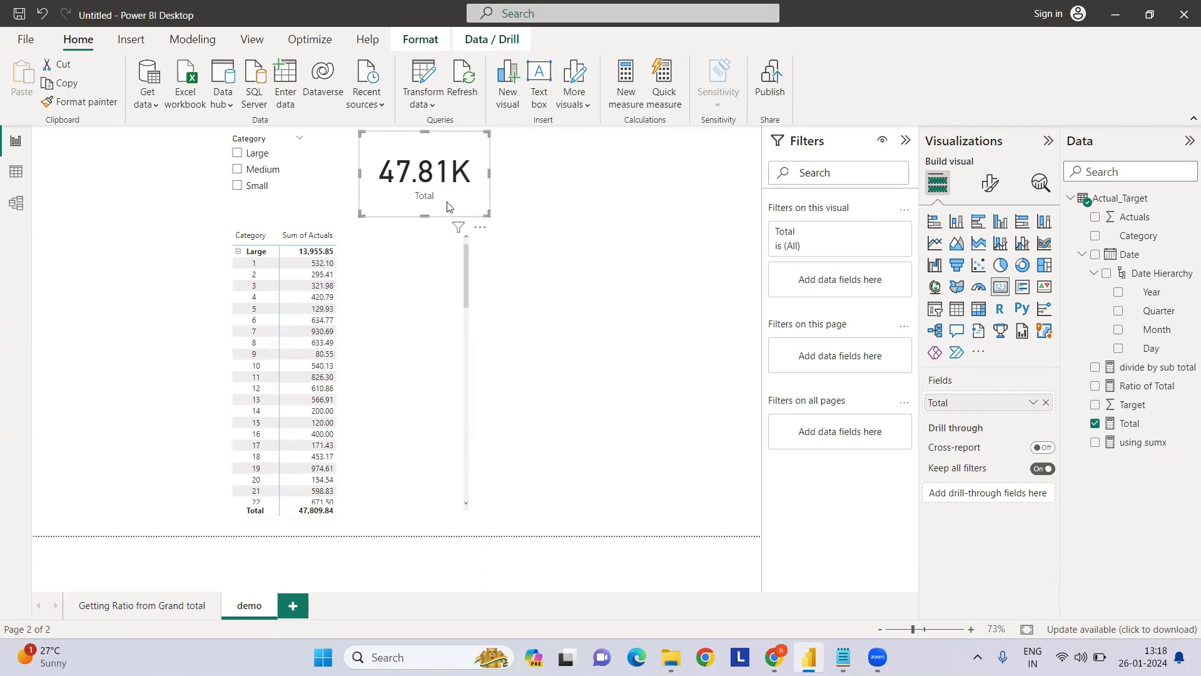
pyautogui.click(237, 153)
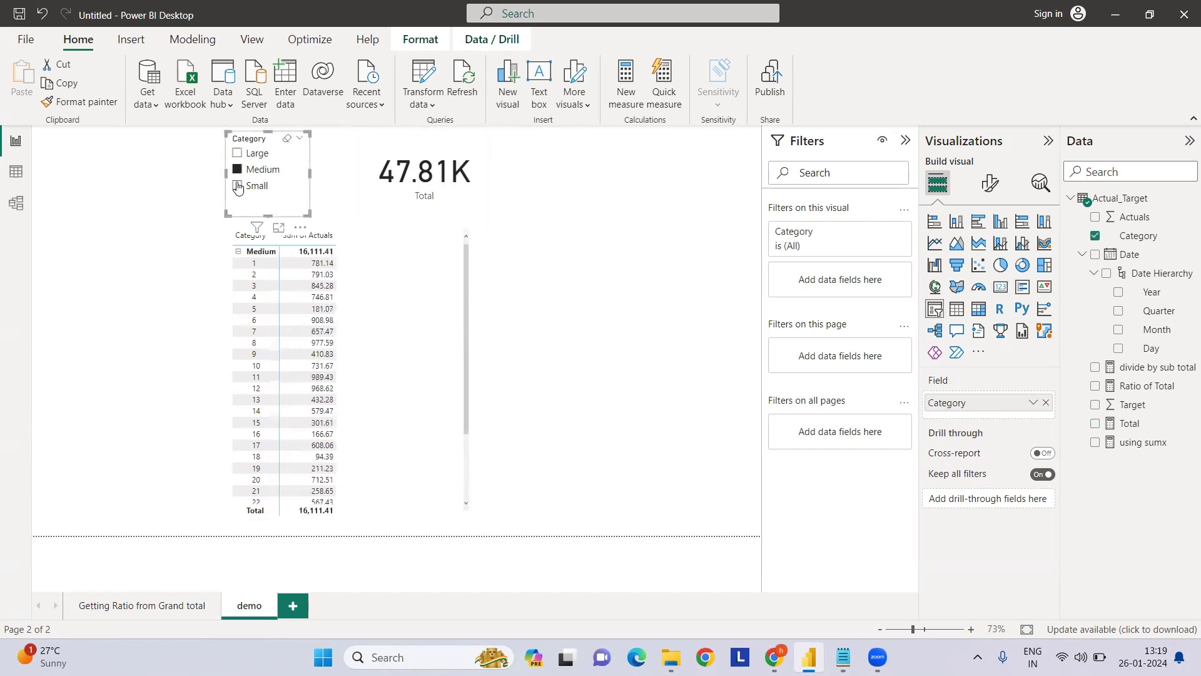
pyautogui.click(238, 185)
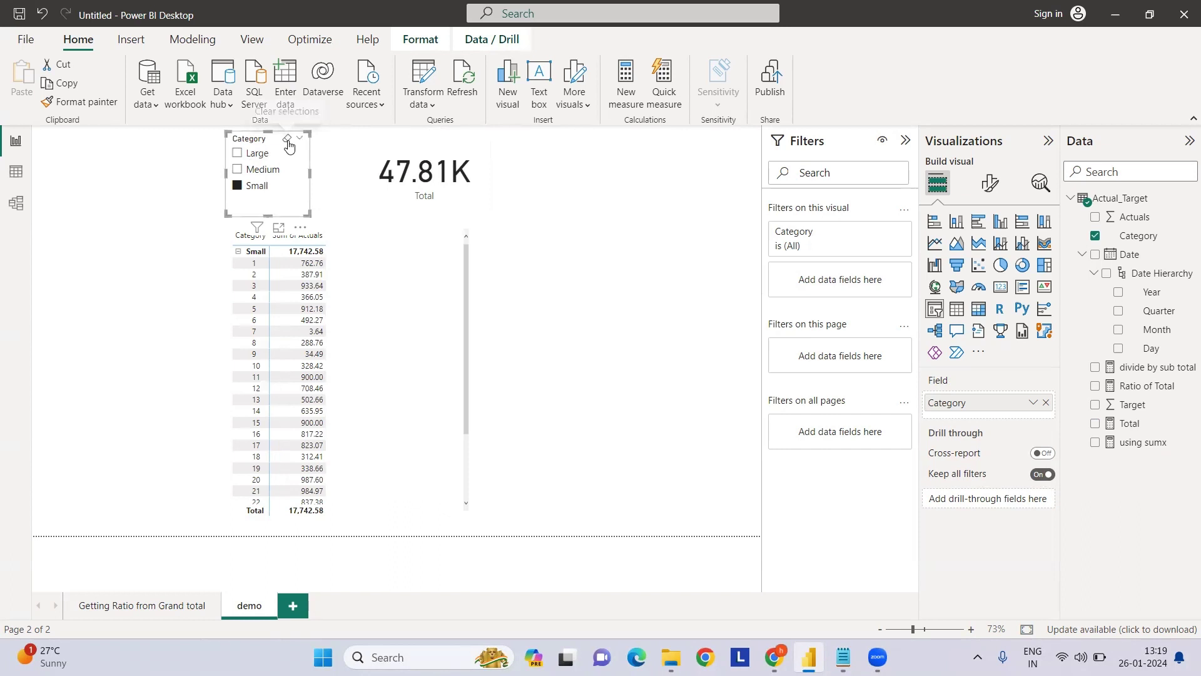
pyautogui.click(290, 140)
pyautogui.click(419, 150)
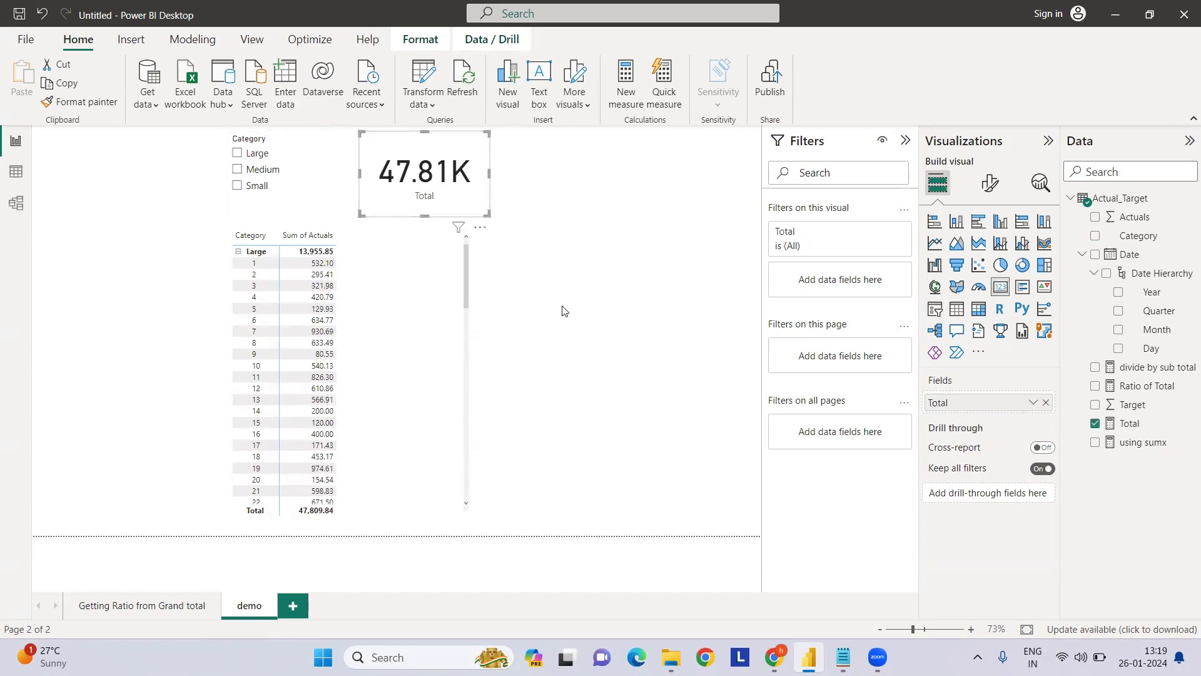
# - Check the Sum of Actuals card on the Getting Ratio from Grand total page
pyautogui.click(175, 610)
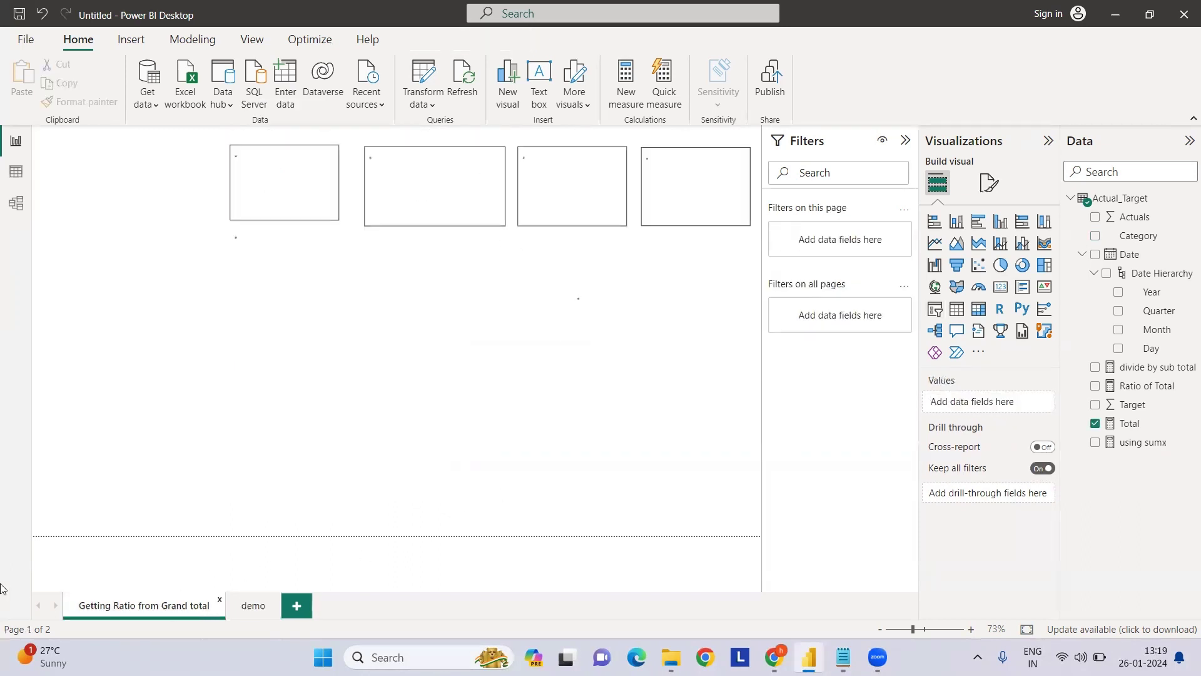
pyautogui.click(553, 218)
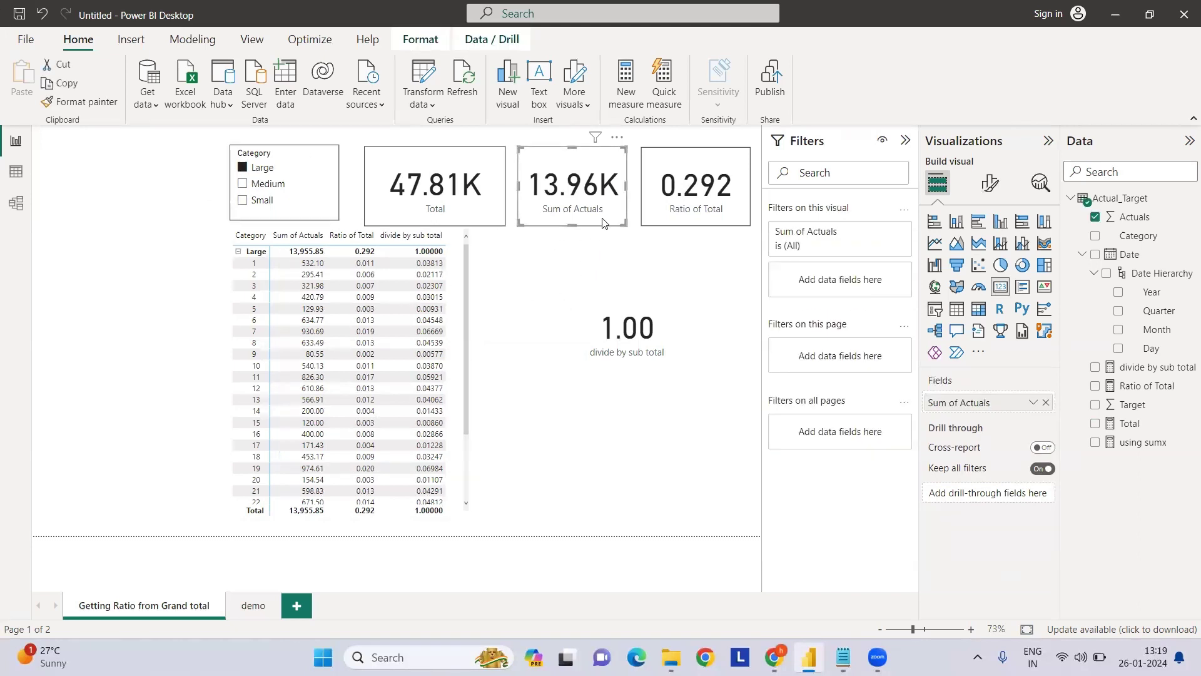
pyautogui.click(252, 607)
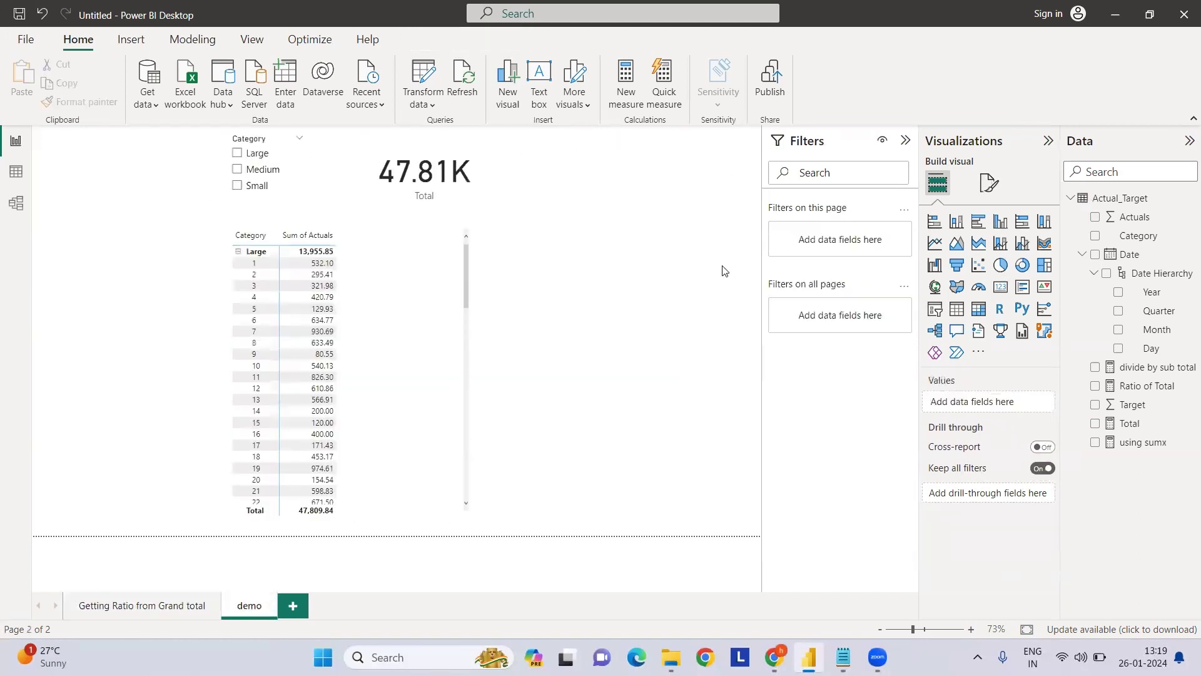
# - Add a widened Sum of Actuals card beside the Total card and filter to Large
pyautogui.click(1001, 287)
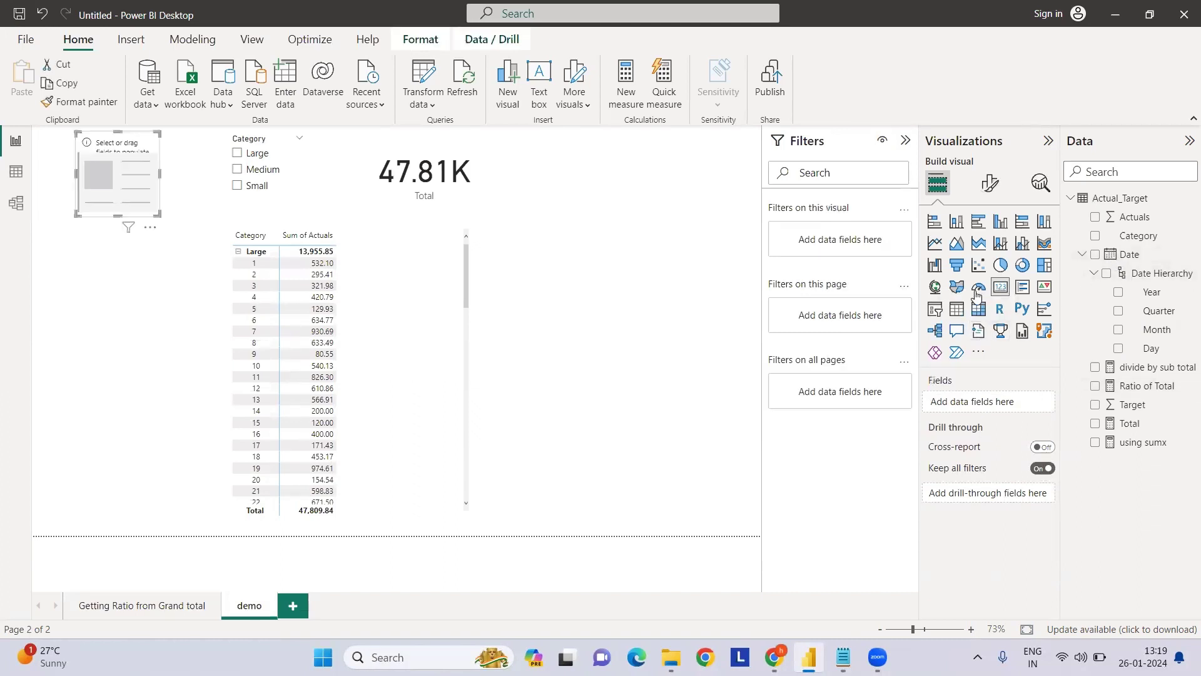
pyautogui.click(1095, 219)
pyautogui.moveTo(123, 151)
pyautogui.mouseDown()
pyautogui.moveTo(538, 154)
pyautogui.moveTo(610, 174)
pyautogui.mouseUp()
pyautogui.click(566, 174)
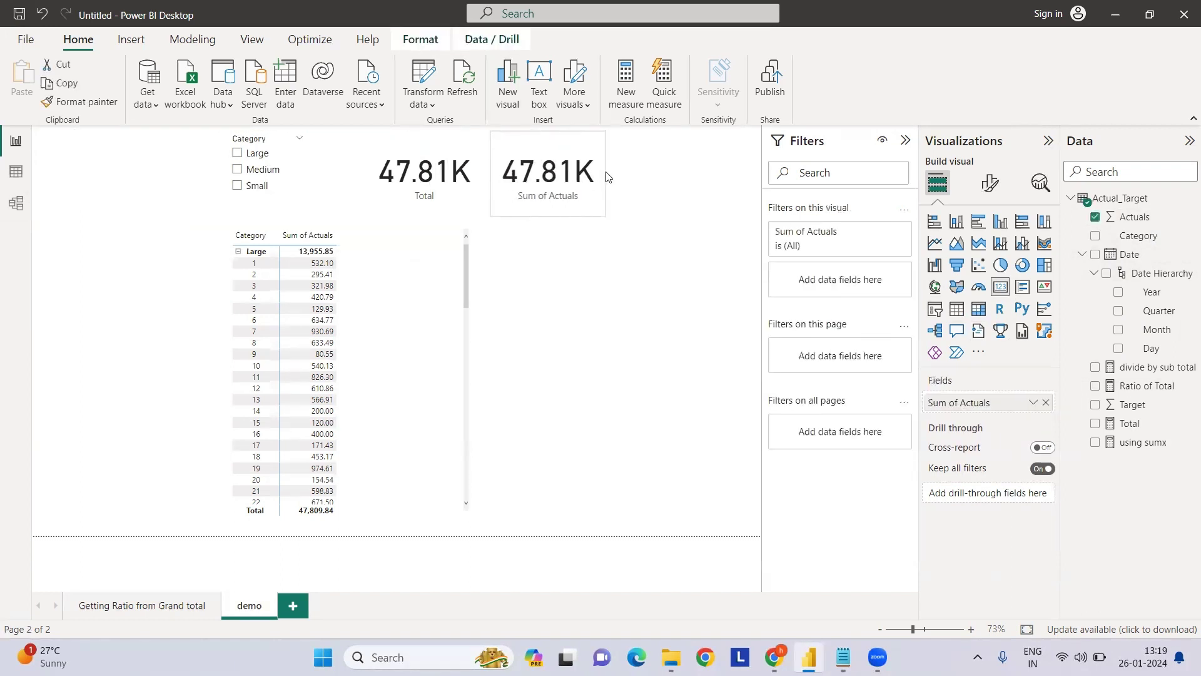
pyautogui.click(238, 154)
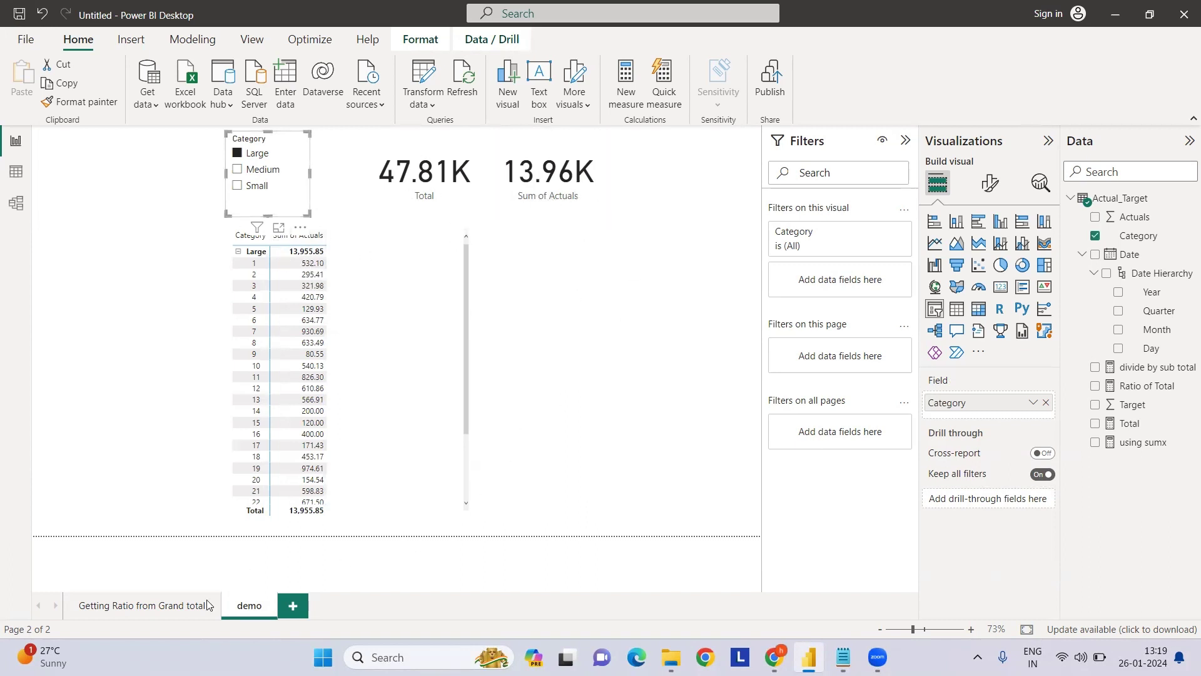
pyautogui.click(187, 605)
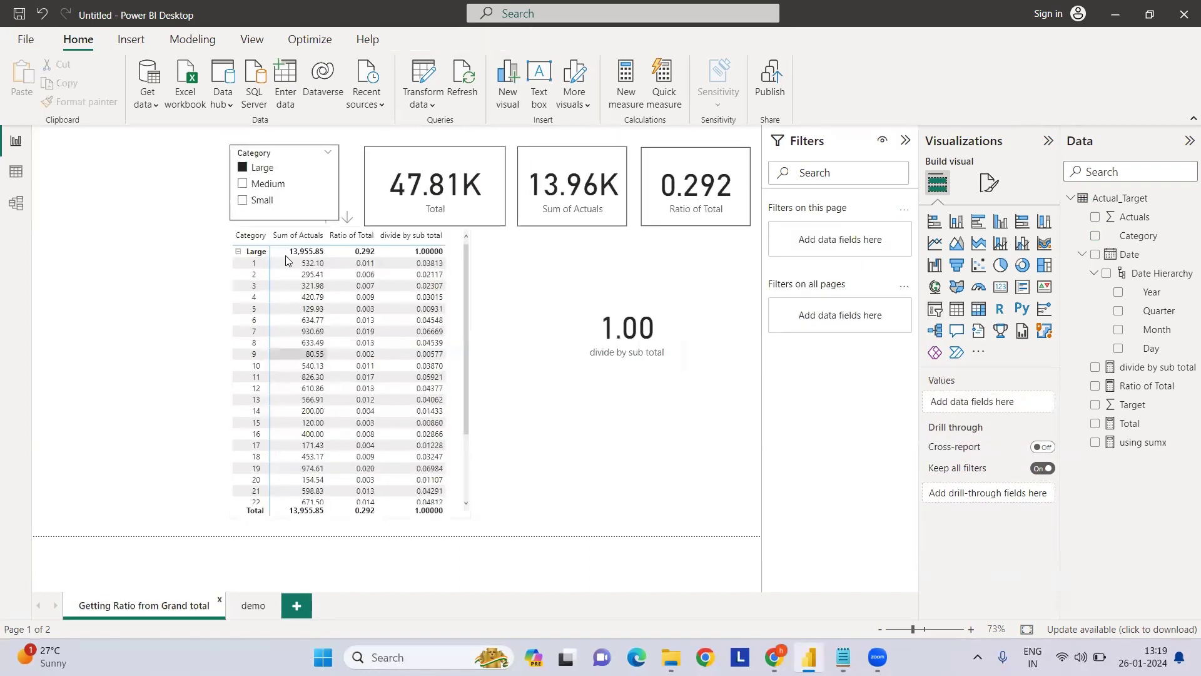
pyautogui.click(436, 216)
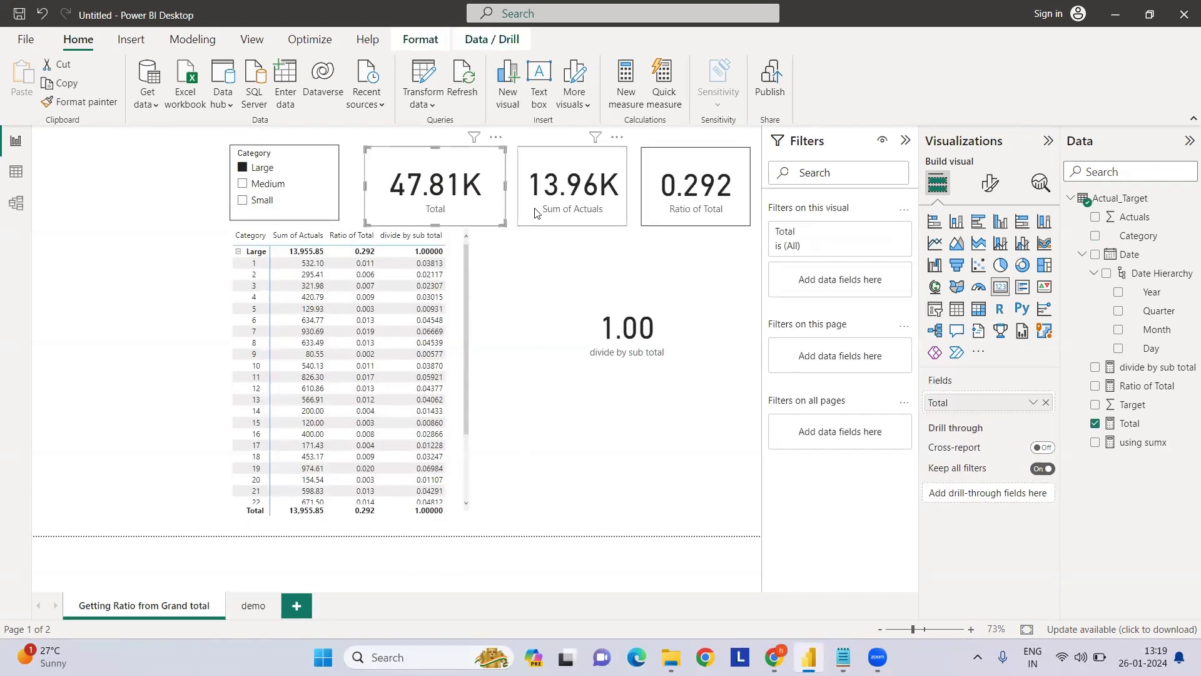
pyautogui.click(535, 214)
pyautogui.click(440, 214)
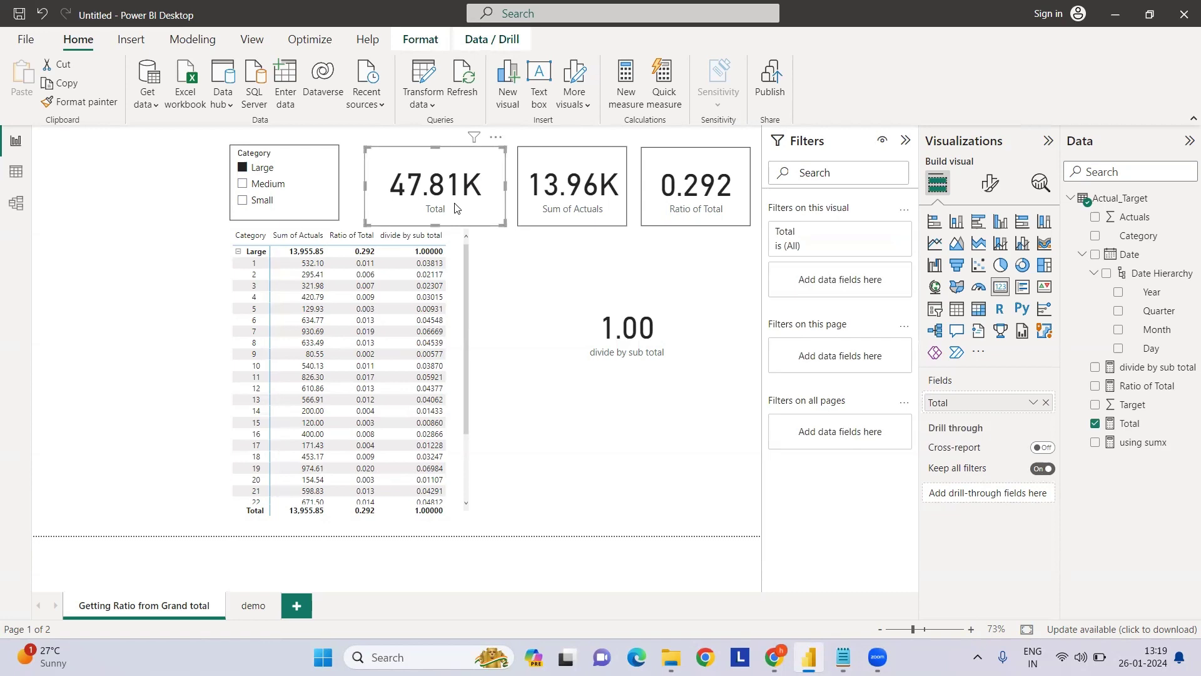
pyautogui.click(664, 211)
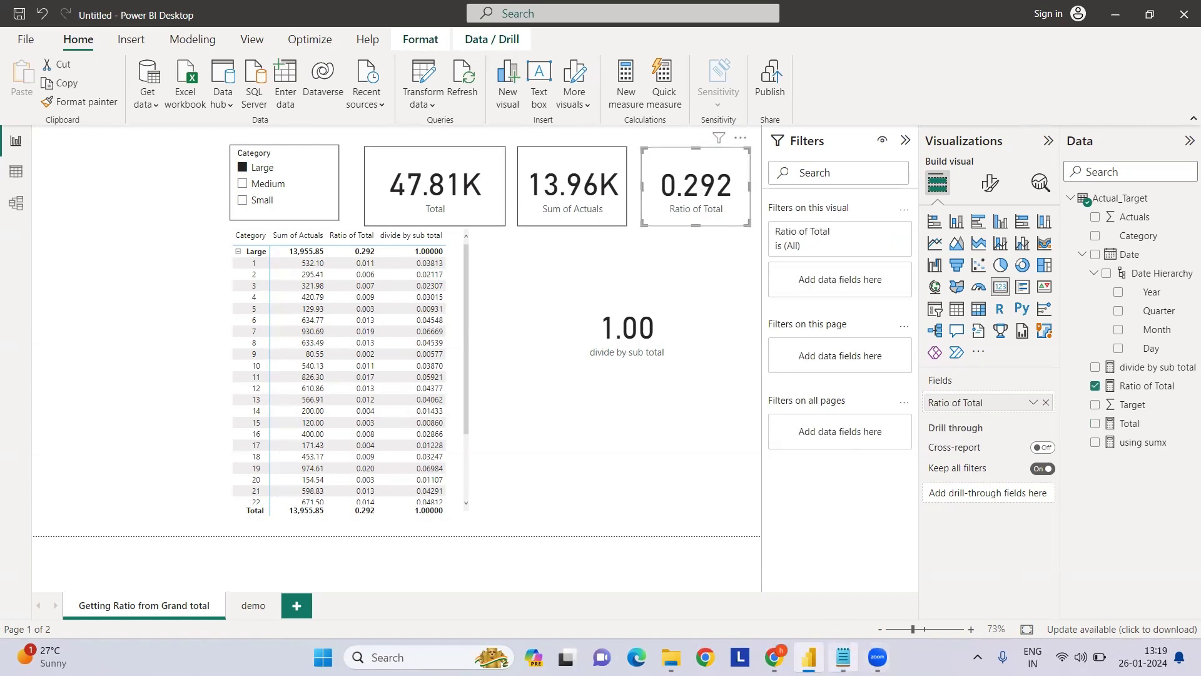
pyautogui.click(843, 657)
pyautogui.moveTo(223, 232); pyautogui.dragTo(117, 235)
pyautogui.doubleClick(464, 233)
pyautogui.doubleClick(132, 192)
pyautogui.hotkey('alt', 'Tab')
# - Review the Ratio of Total DIVIDE formula and add Ratio of Total to the matrix values
pyautogui.click(253, 605)
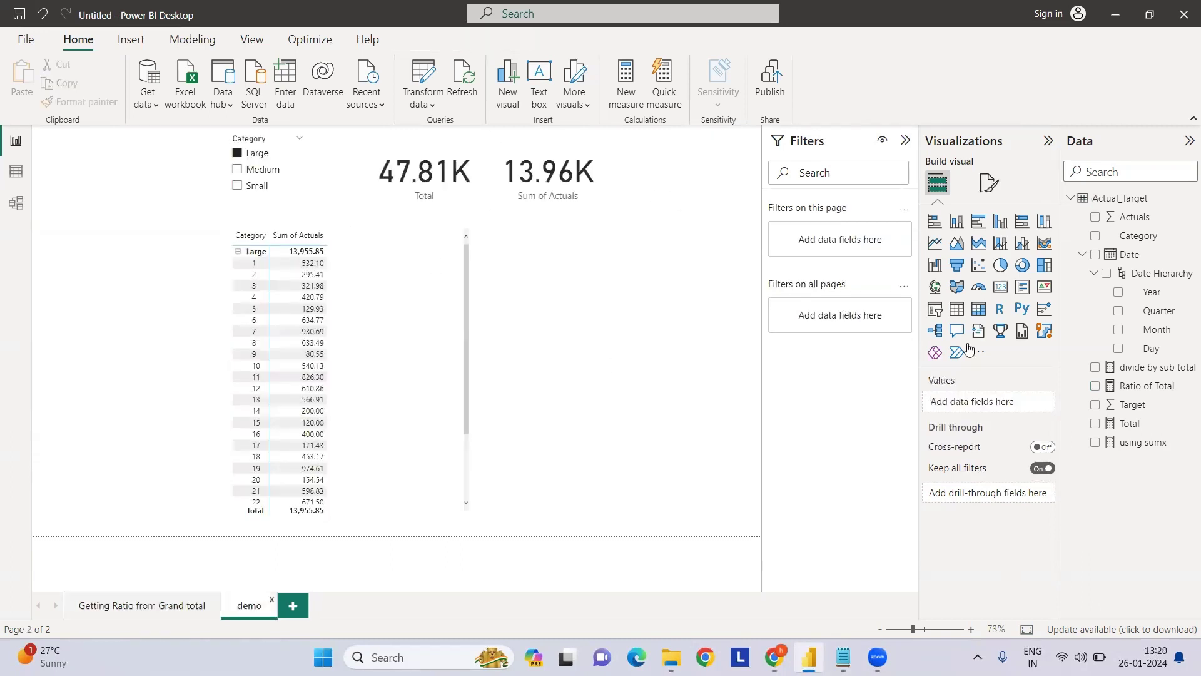
pyautogui.click(1125, 393)
pyautogui.moveTo(198, 138); pyautogui.dragTo(439, 150)
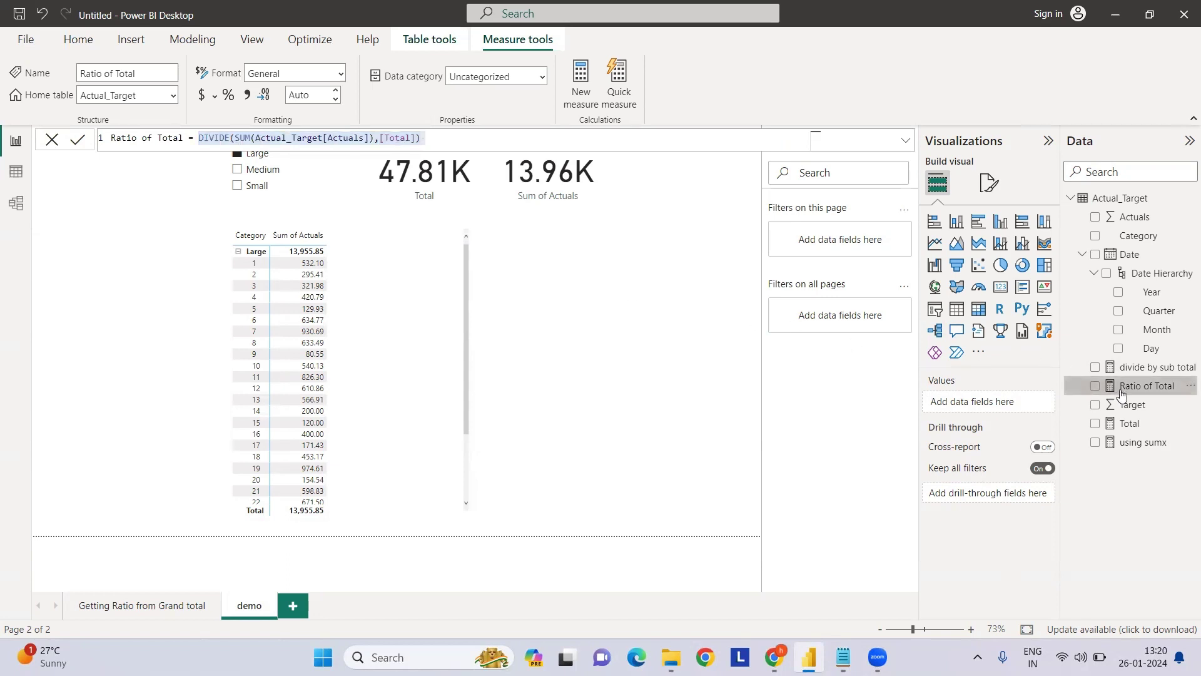
pyautogui.click(364, 309)
pyautogui.moveTo(1145, 386); pyautogui.dragTo(1004, 544)
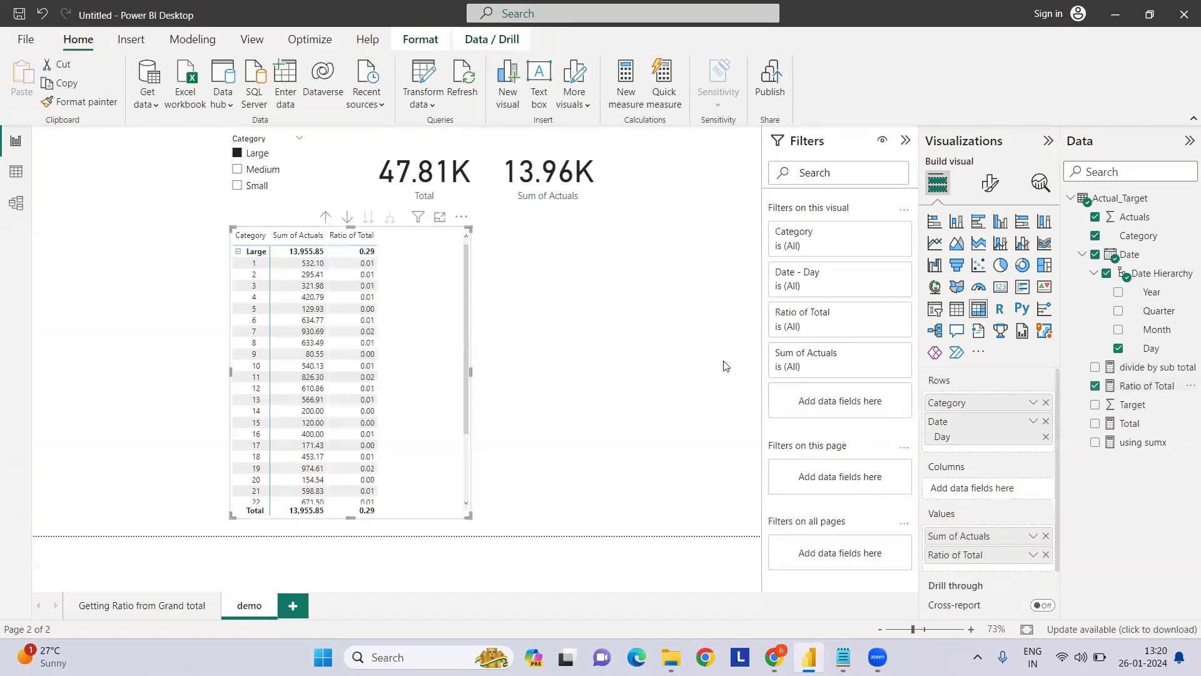
# - Add a Ratio of Total card, showing 0.29, to the right of the Sum of Actuals card
pyautogui.click(542, 278)
pyautogui.click(1000, 287)
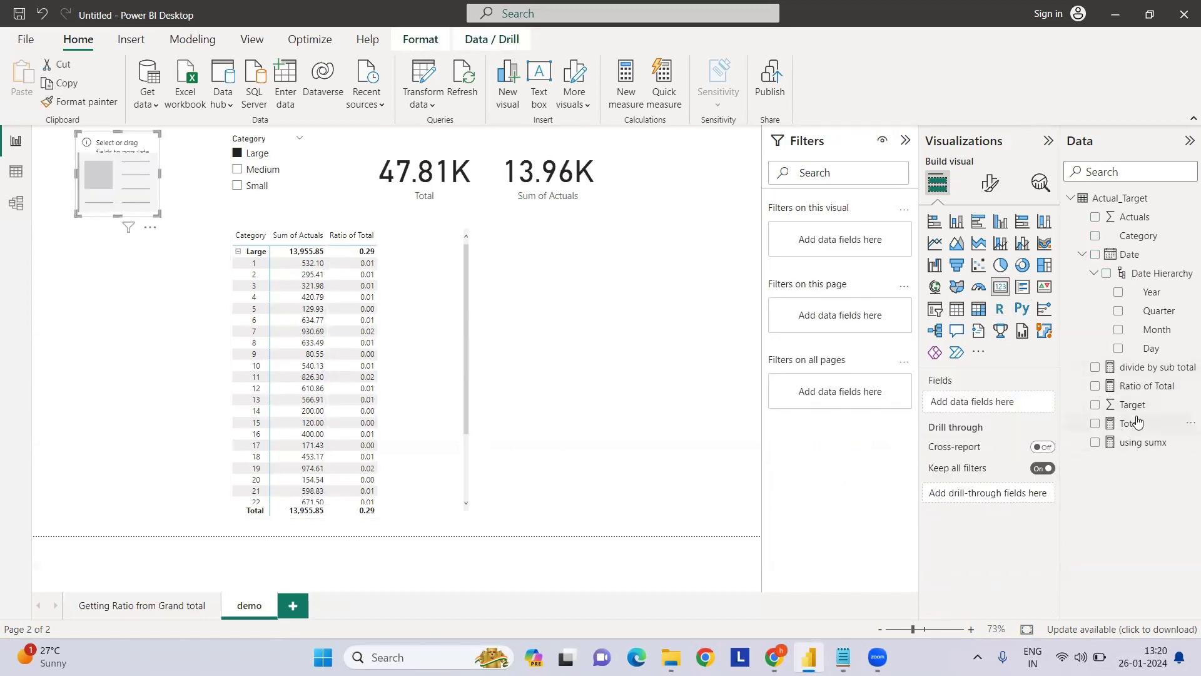
pyautogui.moveTo(1156, 389); pyautogui.dragTo(976, 402)
pyautogui.moveTo(105, 141); pyautogui.dragTo(676, 138)
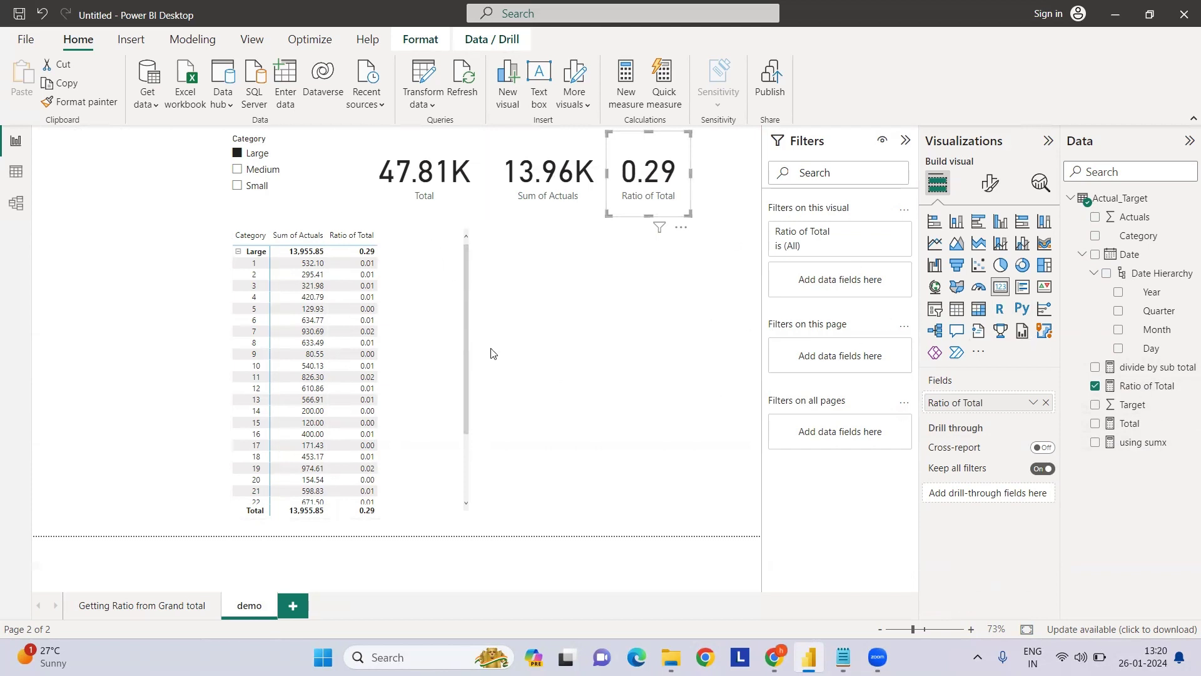
pyautogui.click(438, 350)
pyautogui.click(1033, 535)
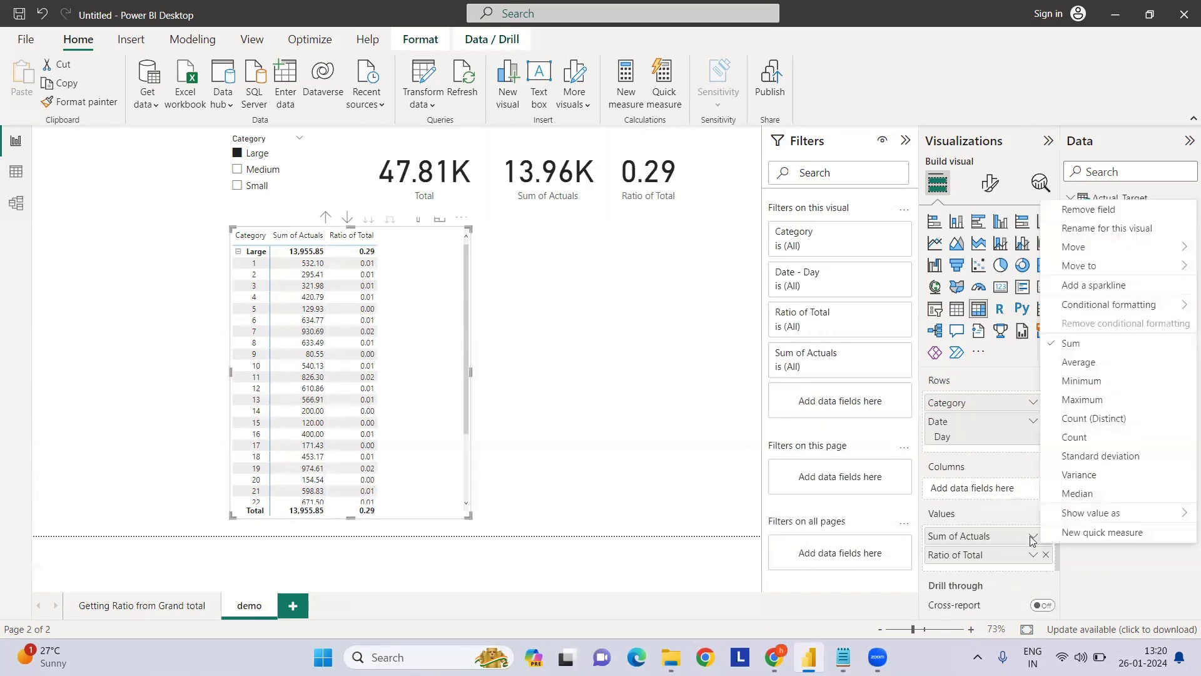
pyautogui.moveTo(1095, 514)
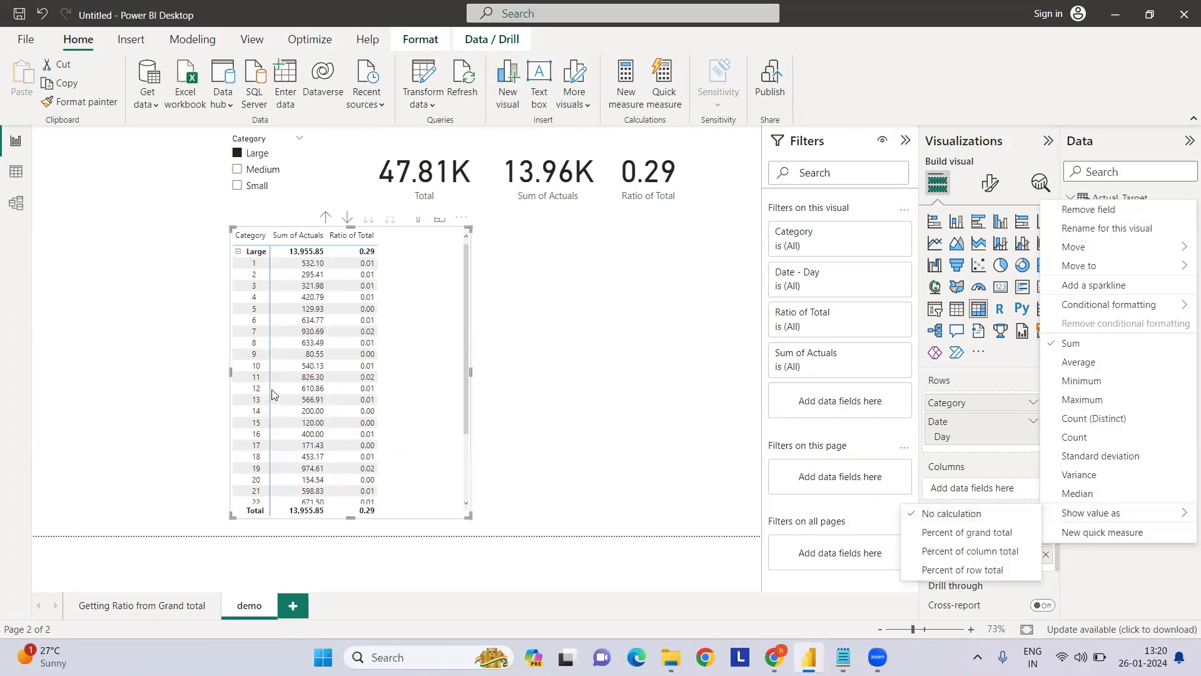
pyautogui.press('Escape')
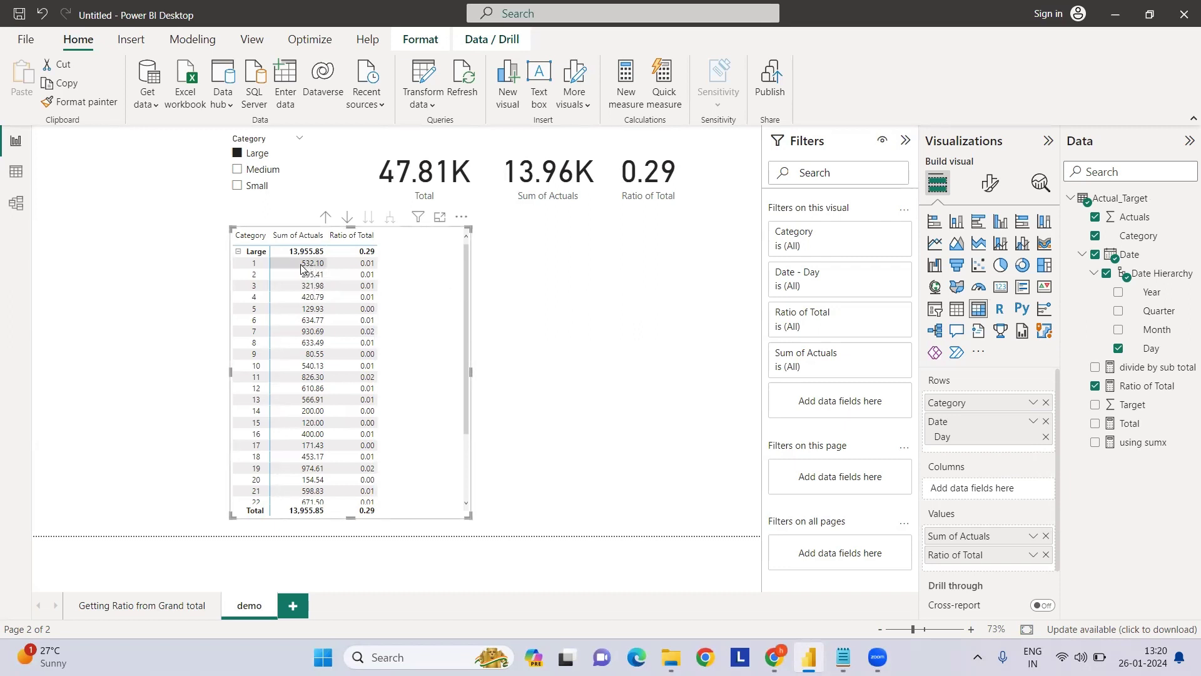
pyautogui.moveTo(313, 267); pyautogui.dragTo(292, 251)
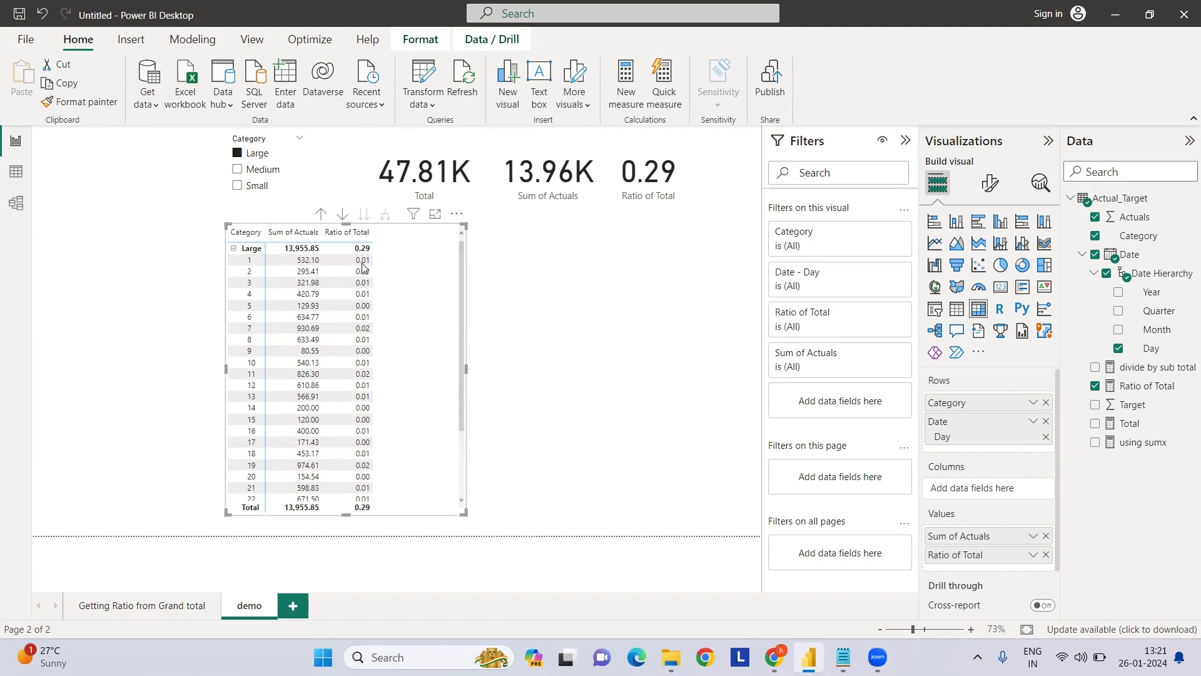
pyautogui.click(842, 657)
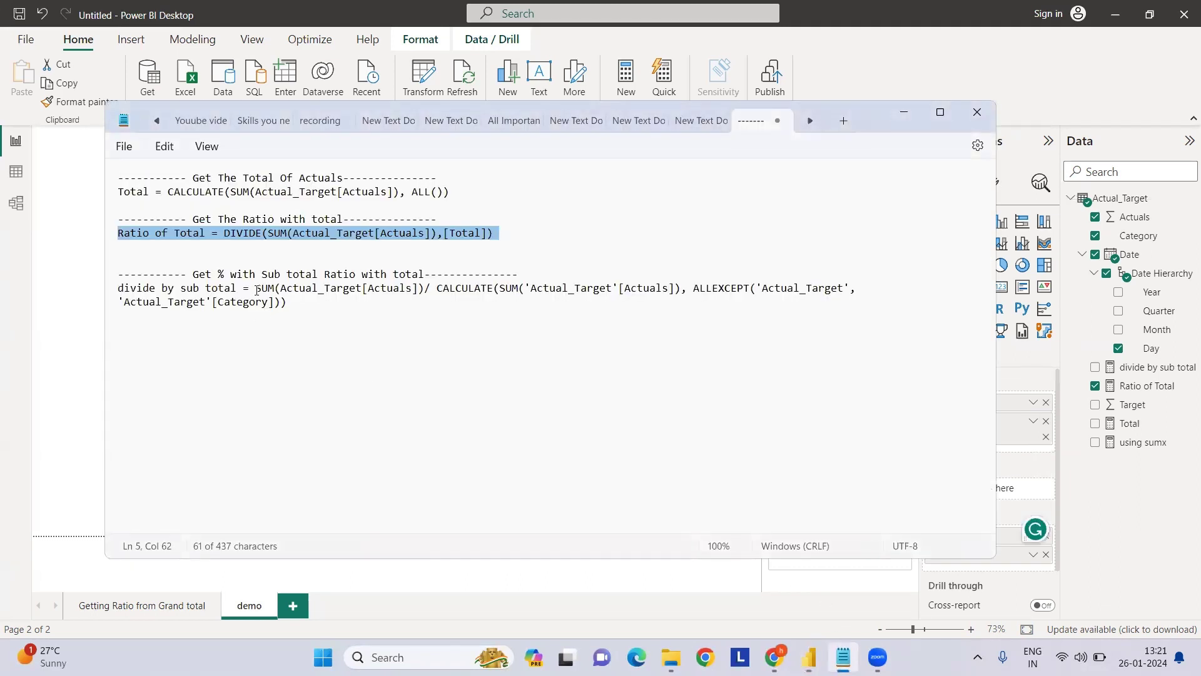
pyautogui.moveTo(256, 290); pyautogui.dragTo(674, 308)
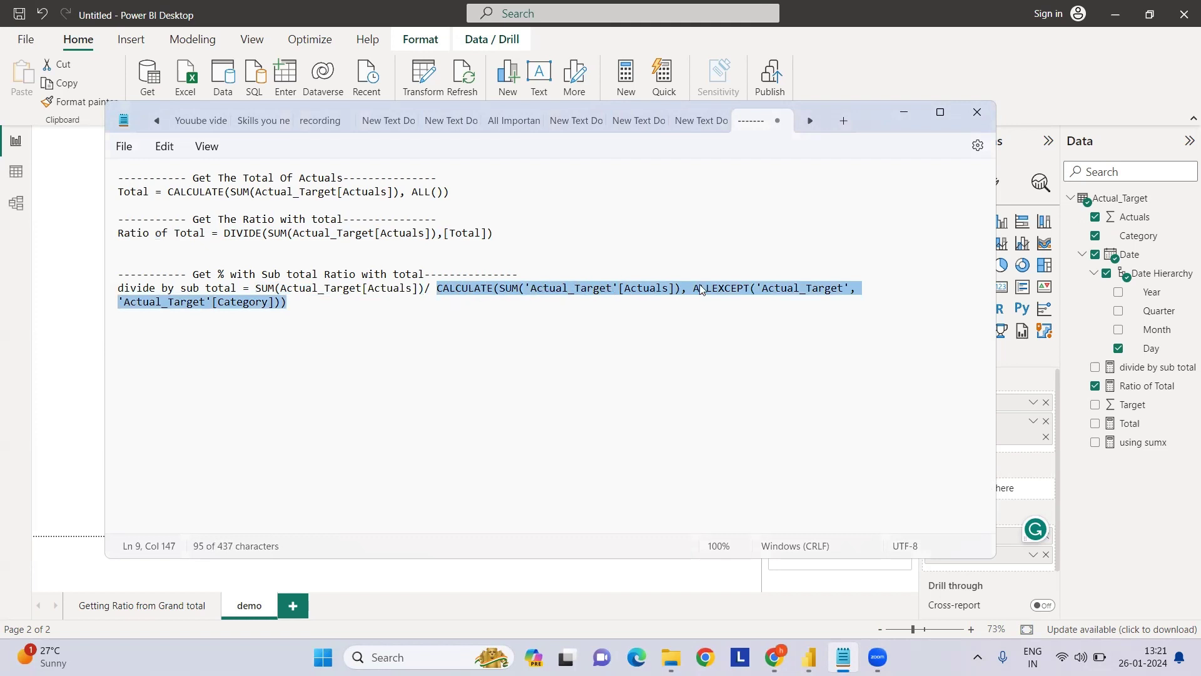
pyautogui.doubleClick(719, 289)
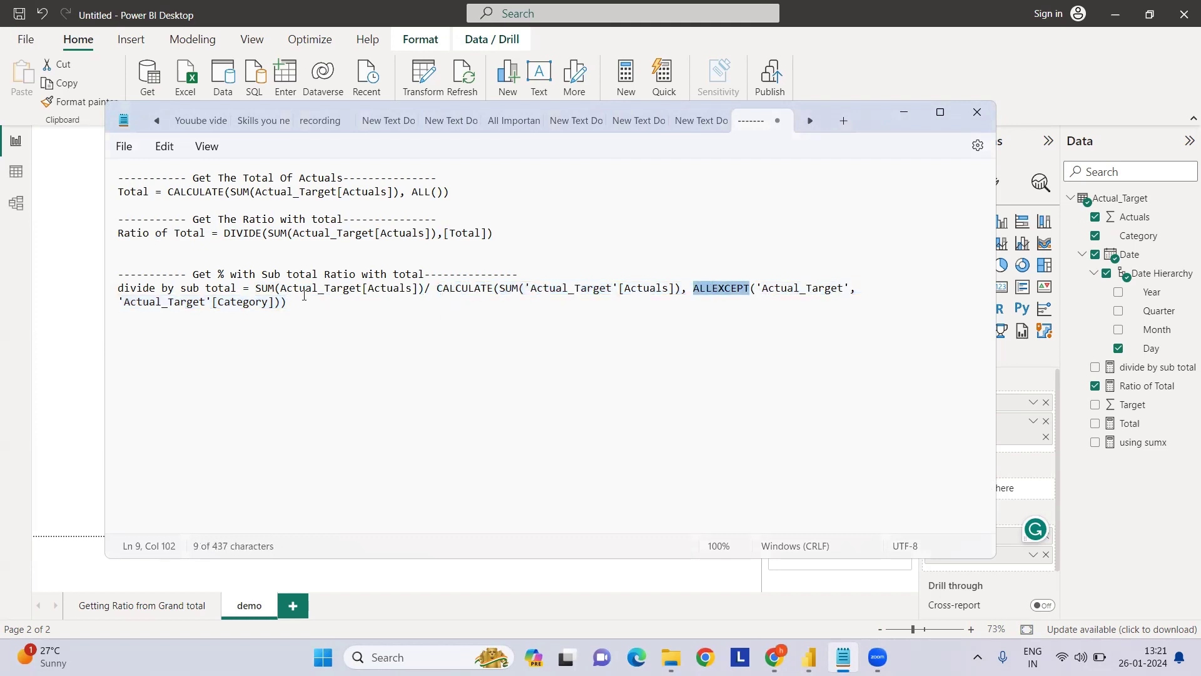
pyautogui.moveTo(287, 303); pyautogui.dragTo(113, 288)
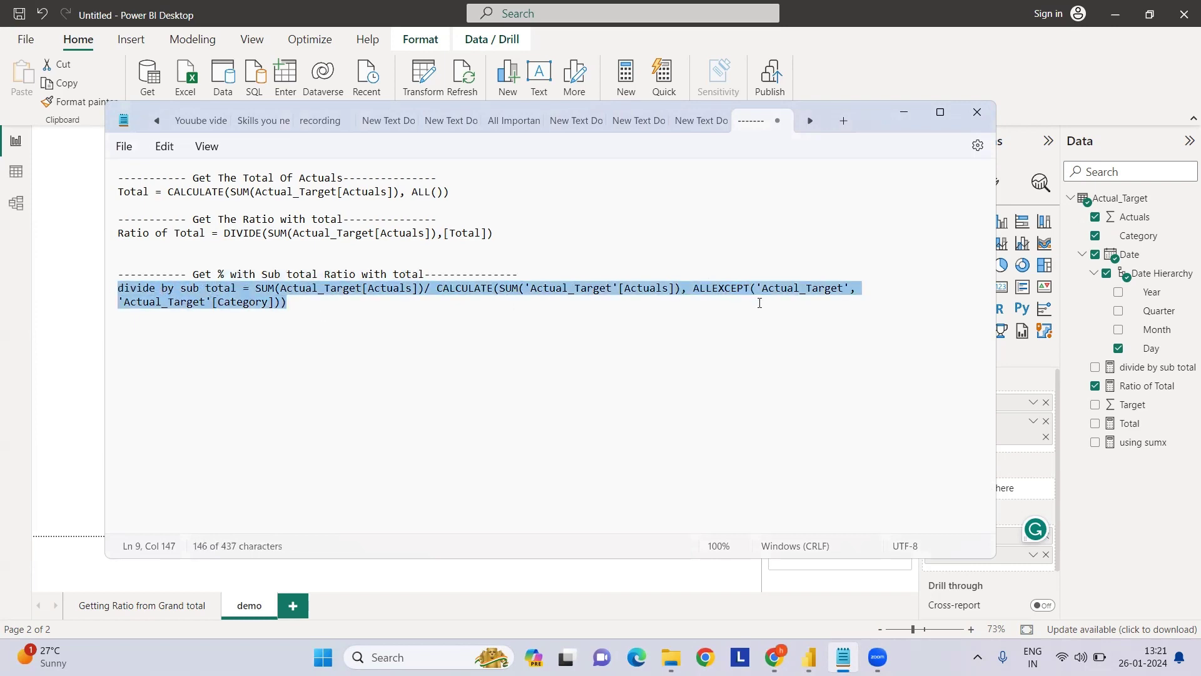
pyautogui.click(901, 112)
# - Review the divide by sub total formula and add it to the matrix values
pyautogui.click(1148, 370)
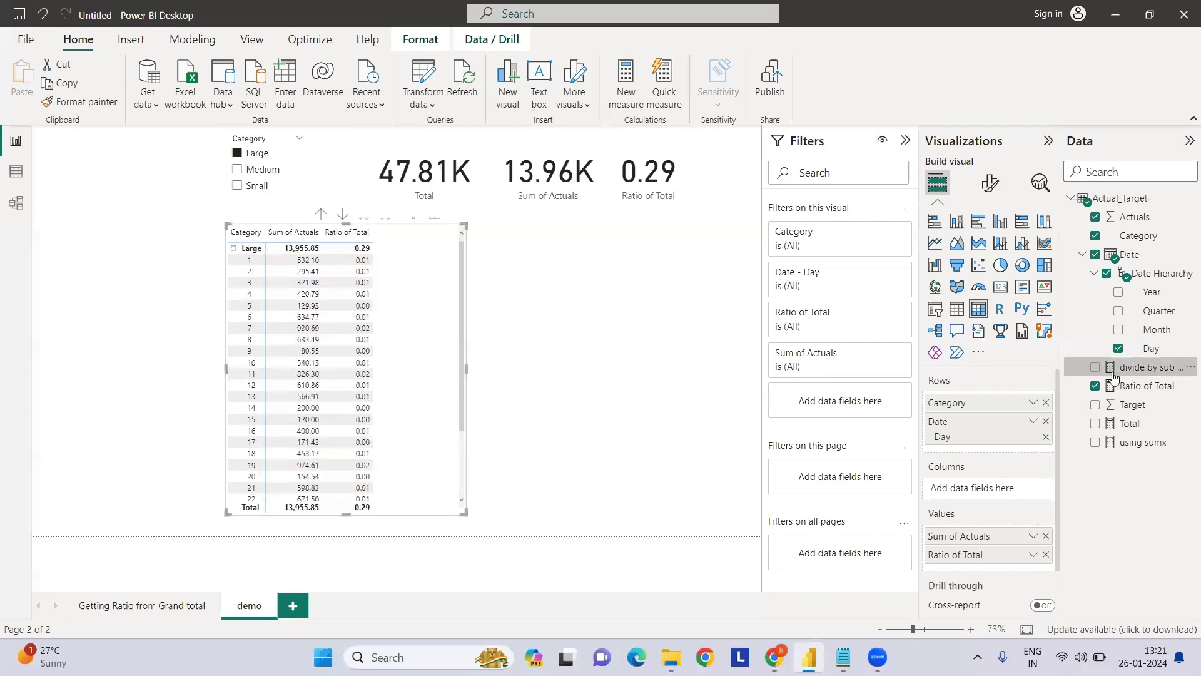
pyautogui.doubleClick(550, 138)
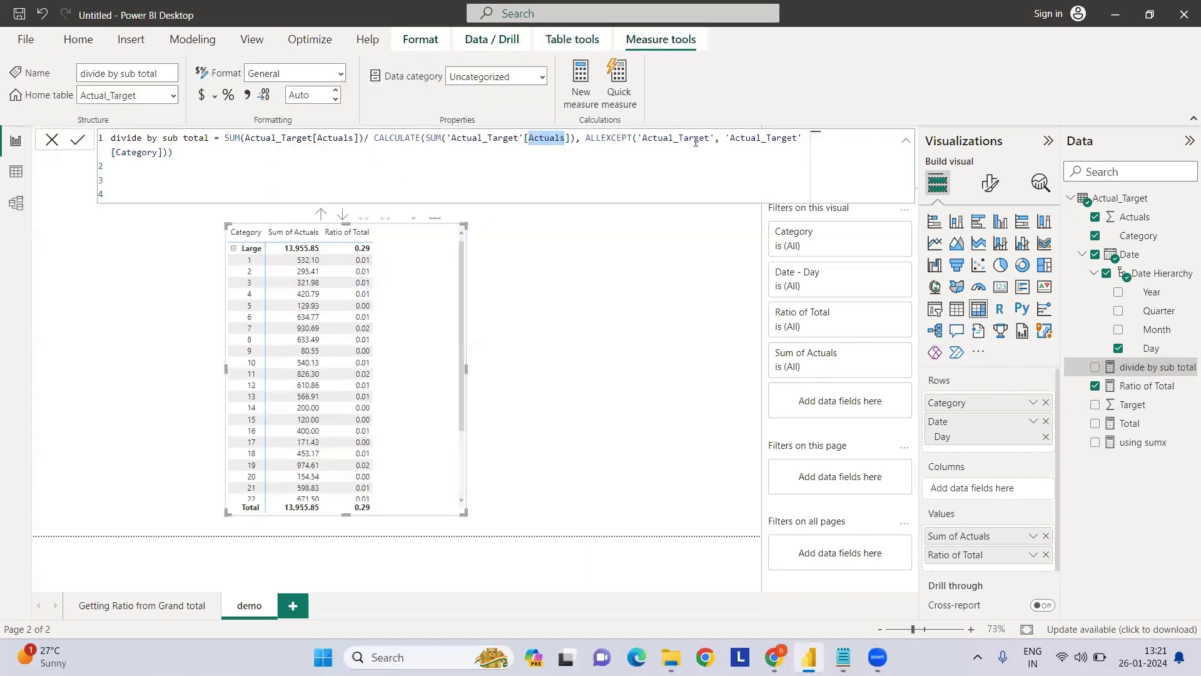
pyautogui.moveTo(184, 152); pyautogui.dragTo(107, 154)
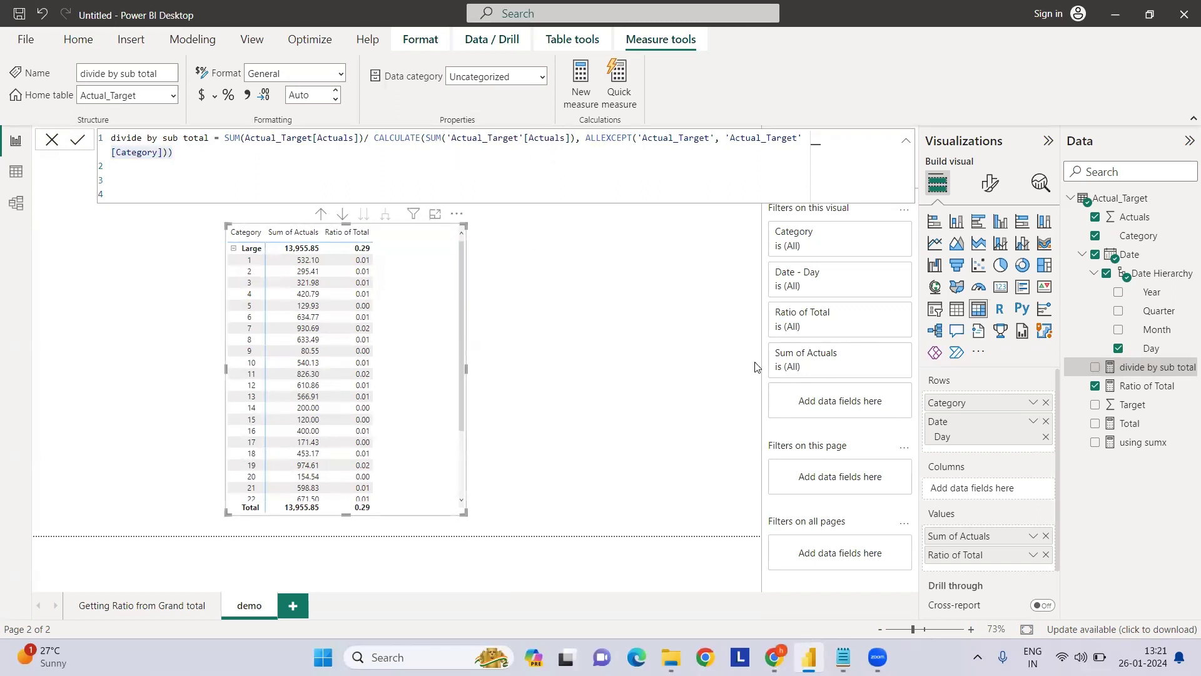
pyautogui.moveTo(1145, 368); pyautogui.dragTo(1016, 560)
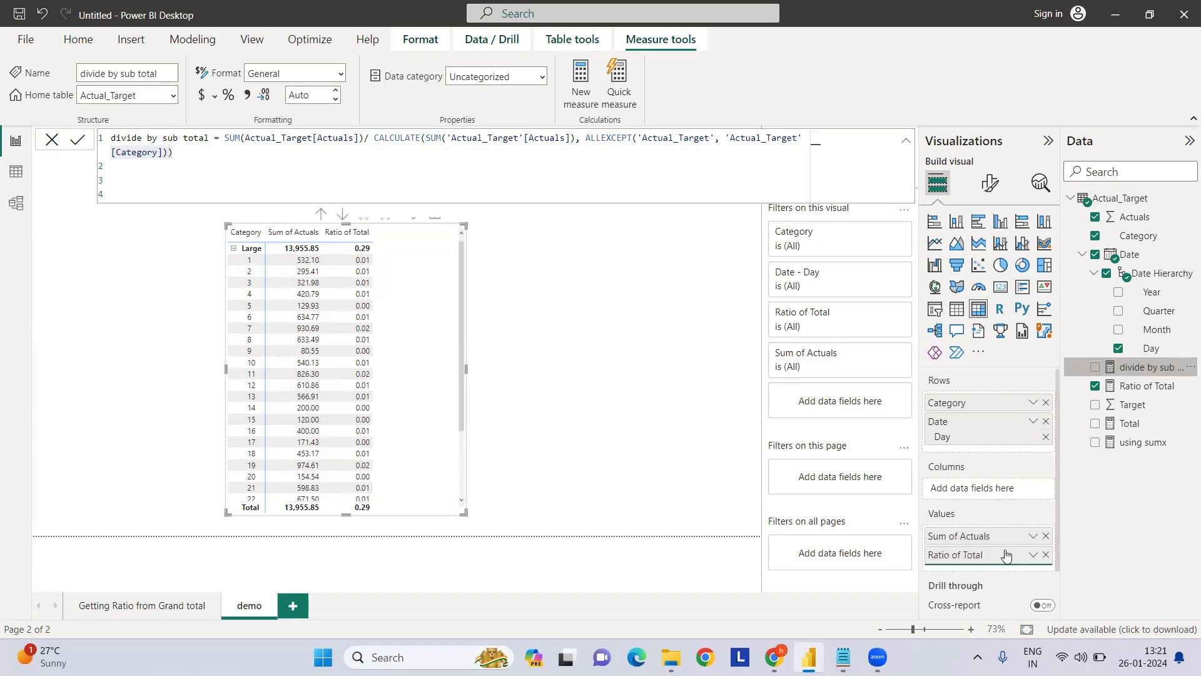
# - Glance at the Getting Ratio from Grand total page, then filter the demo page to Medium
pyautogui.click(142, 606)
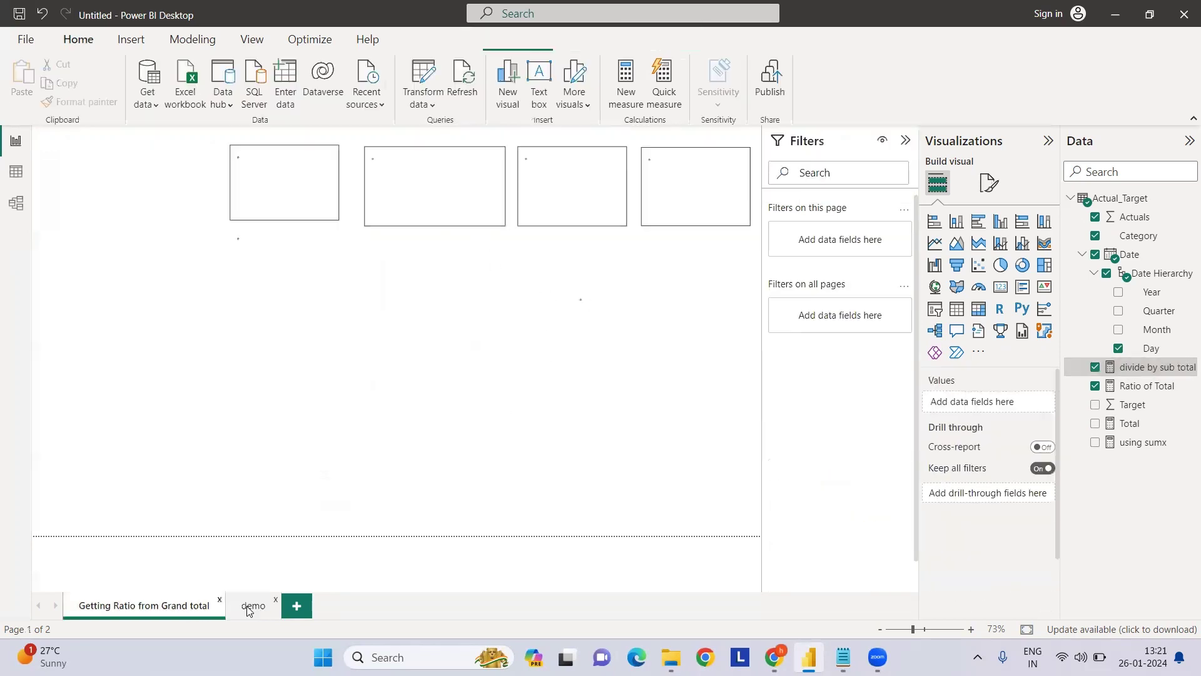
pyautogui.click(249, 606)
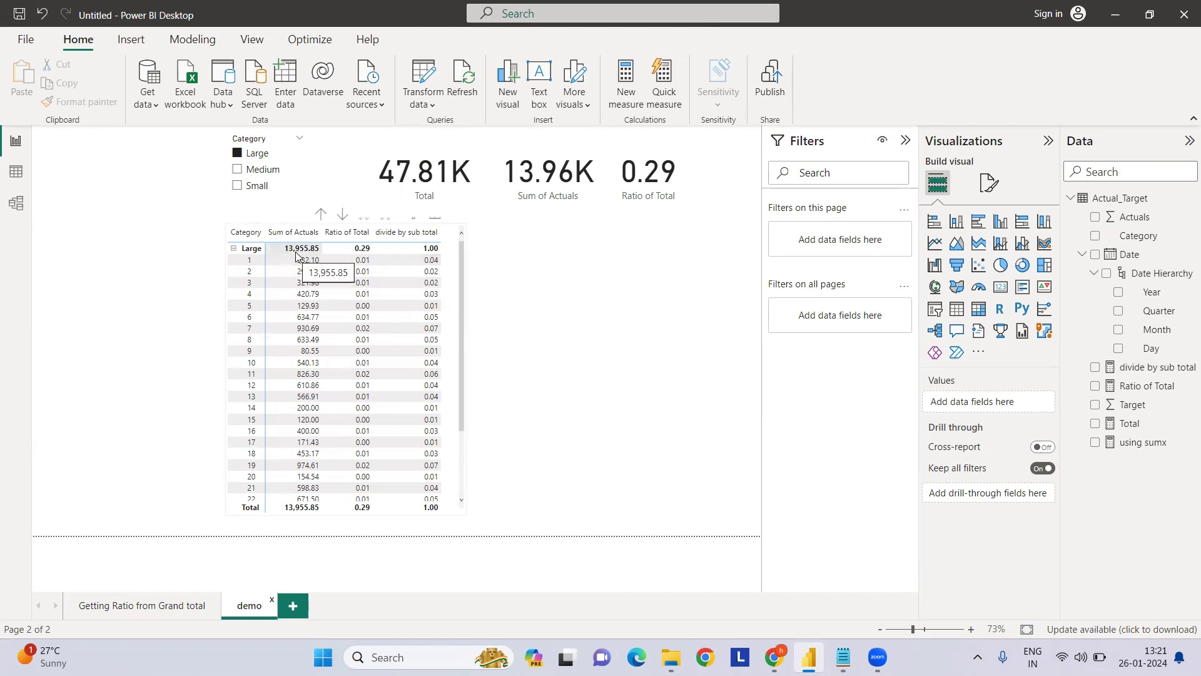
pyautogui.click(237, 170)
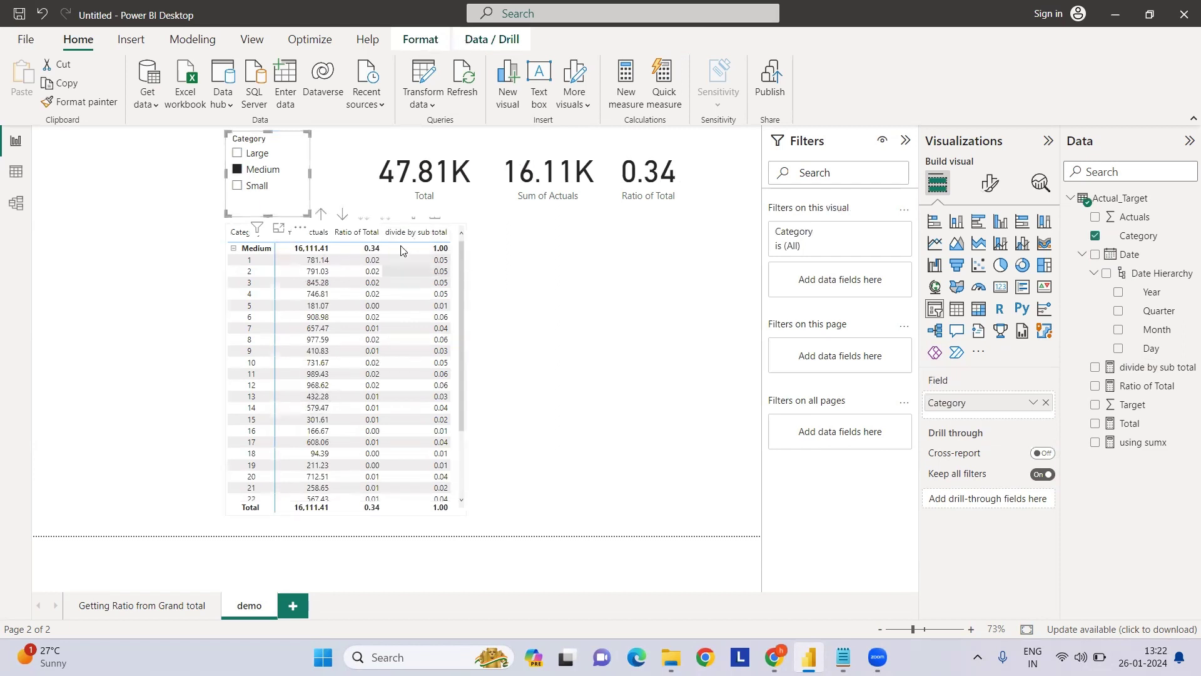
# - Sort by divide by sub total descending, show it with 4 decimals, and reopen the DAX notes
pyautogui.click(410, 232)
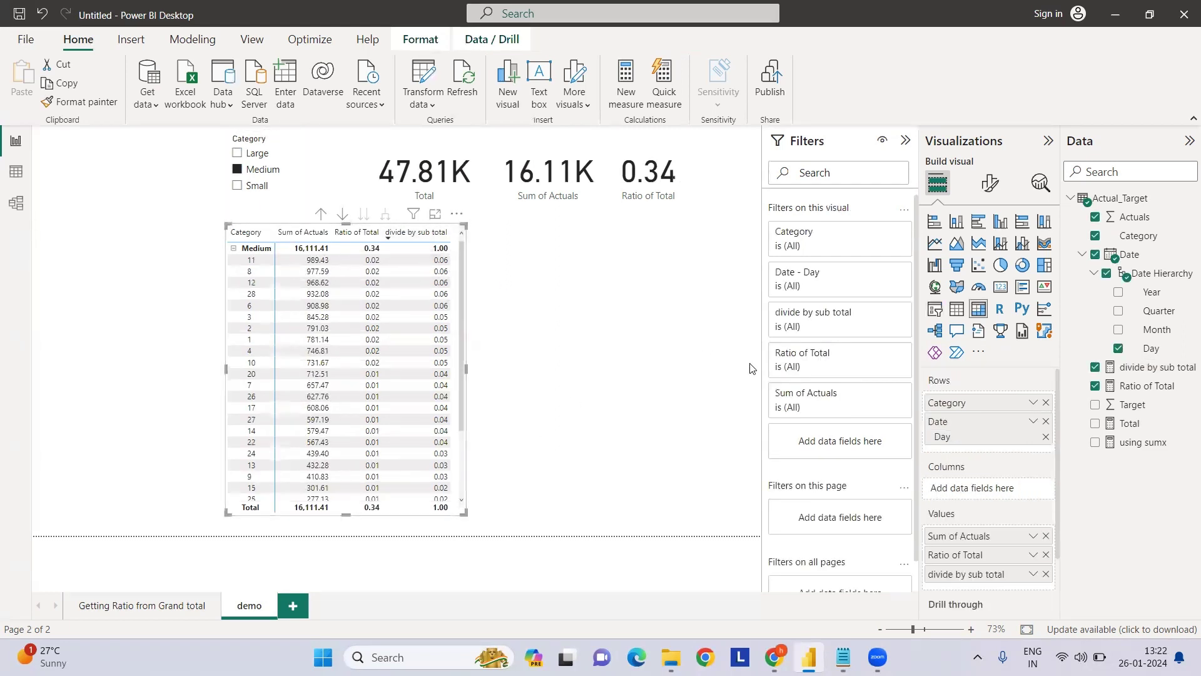
pyautogui.click(988, 184)
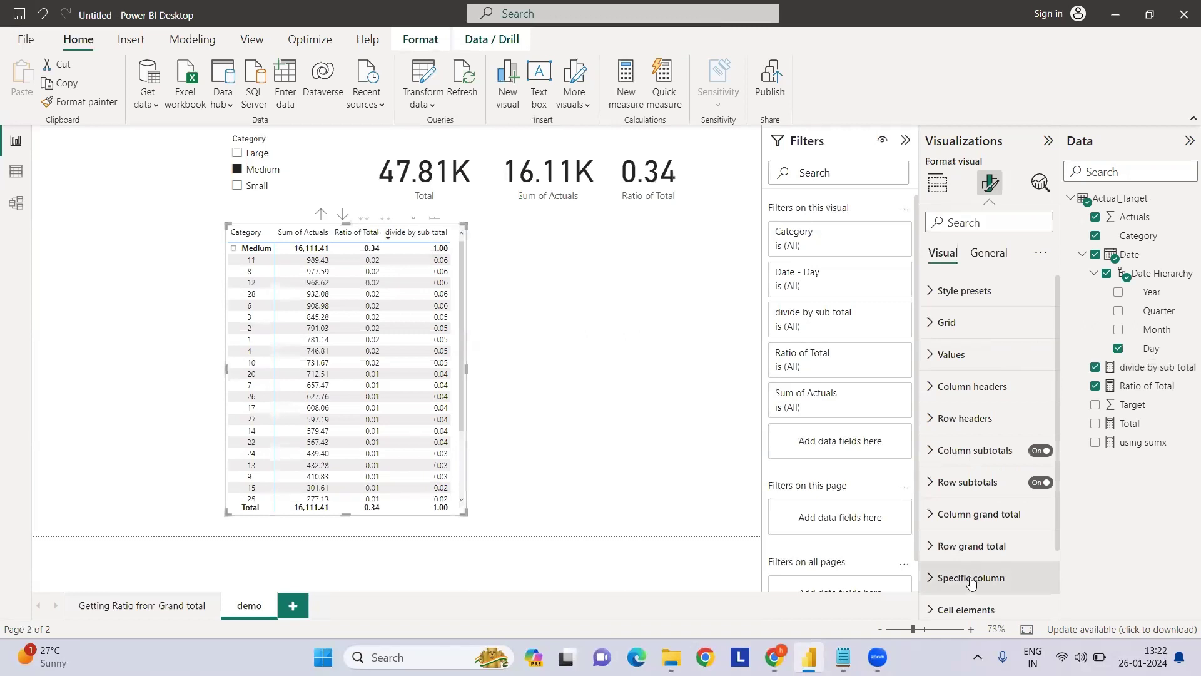
pyautogui.click(986, 509)
pyautogui.scroll(-5, 999, 532)
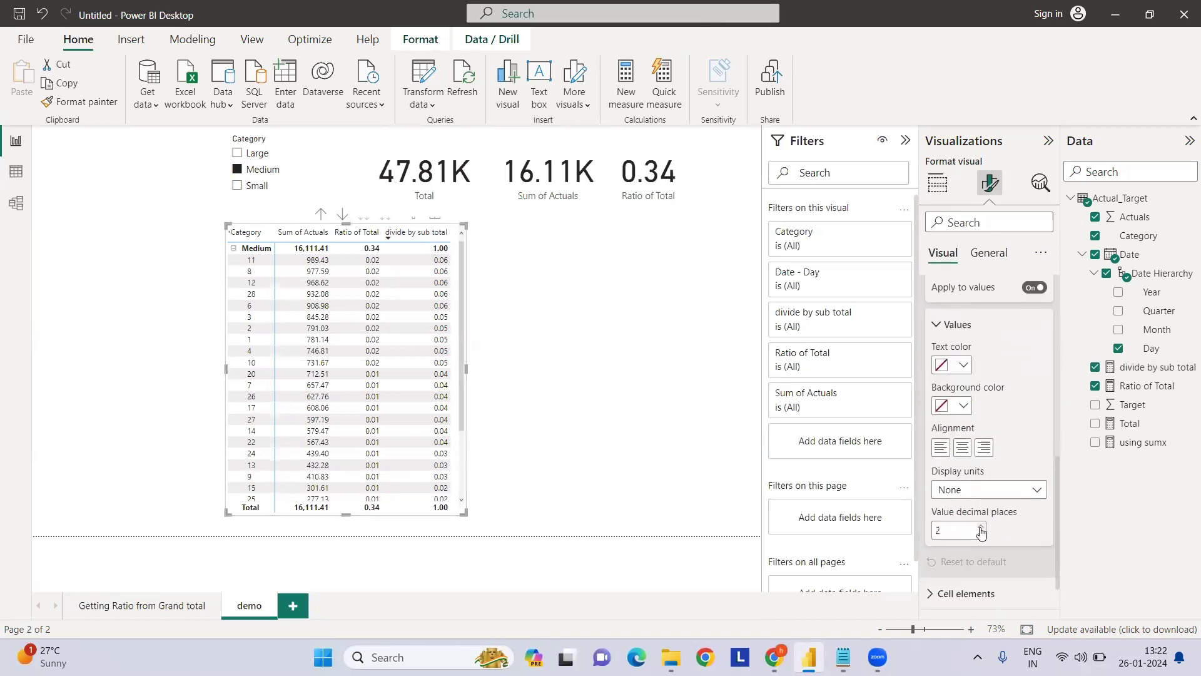
pyautogui.click(981, 527)
pyautogui.click(981, 527)
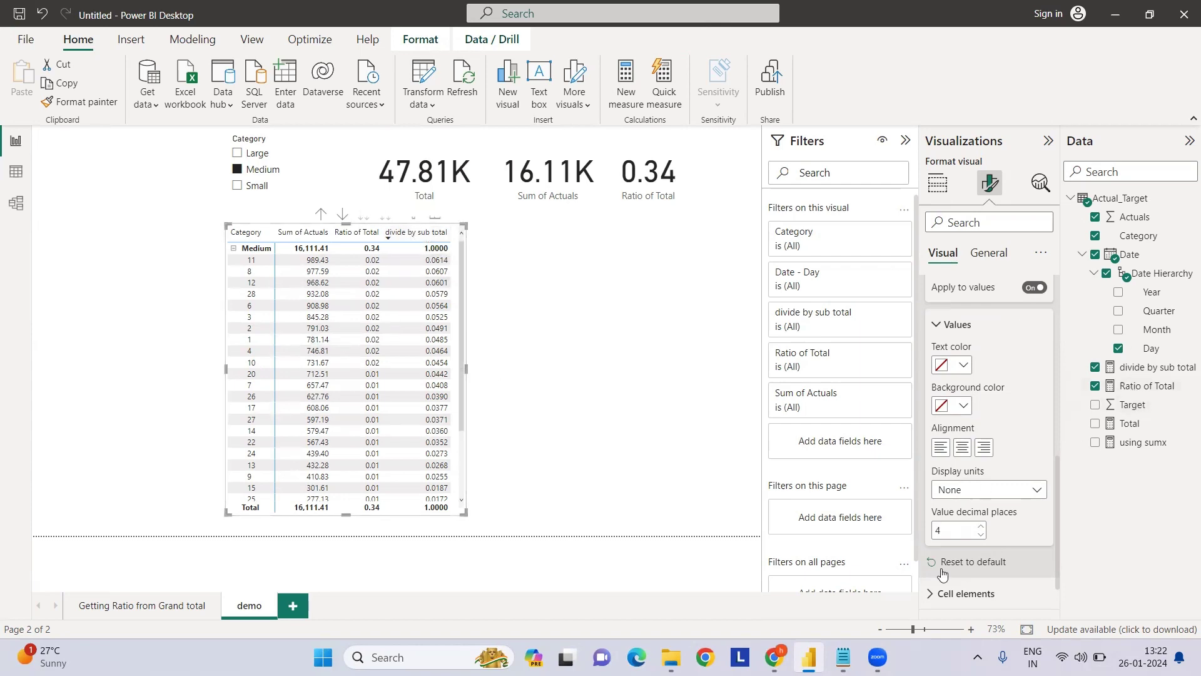
pyautogui.click(843, 657)
pyautogui.moveTo(292, 305); pyautogui.dragTo(114, 174)
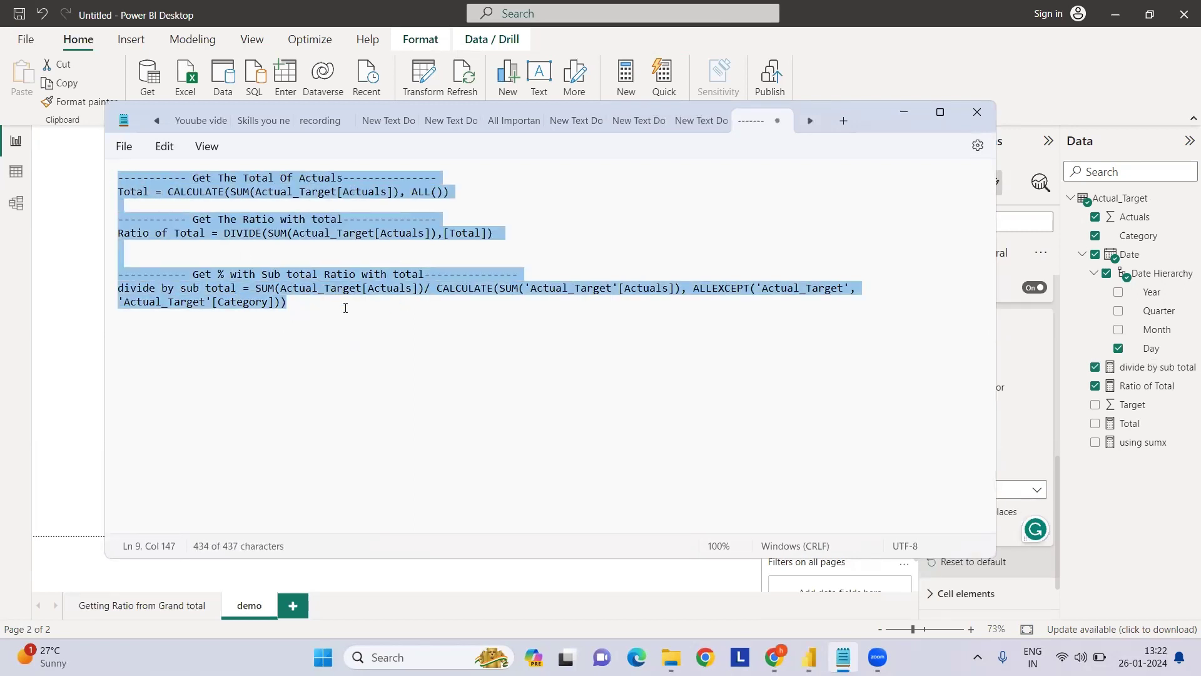
# - Select all the DAX notes, switch back to Power BI, and filter the report to Small
pyautogui.moveTo(346, 308); pyautogui.dragTo(115, 177)
pyautogui.hotkey('alt', 'Tab')
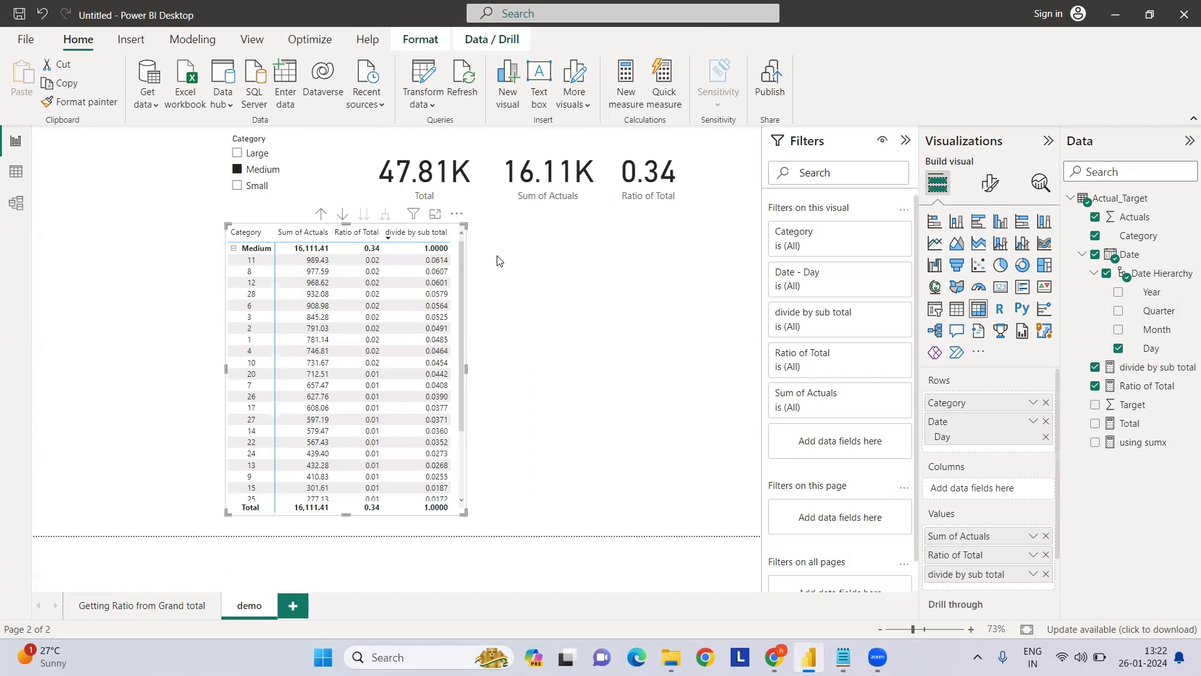
pyautogui.click(238, 185)
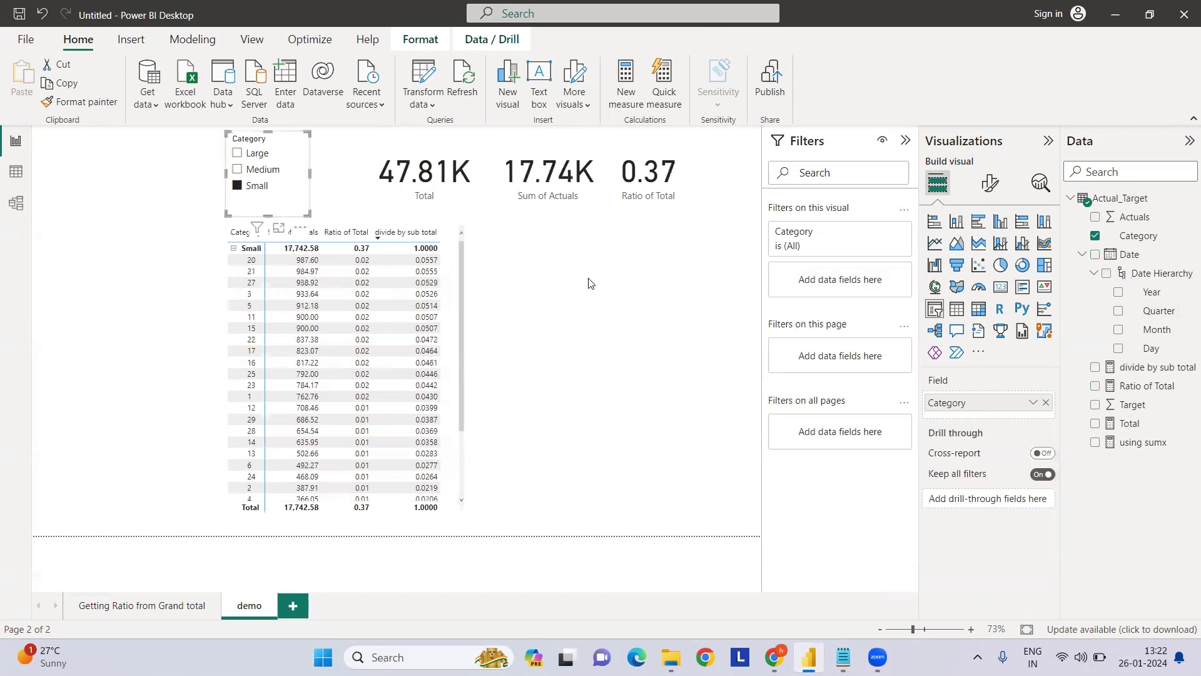